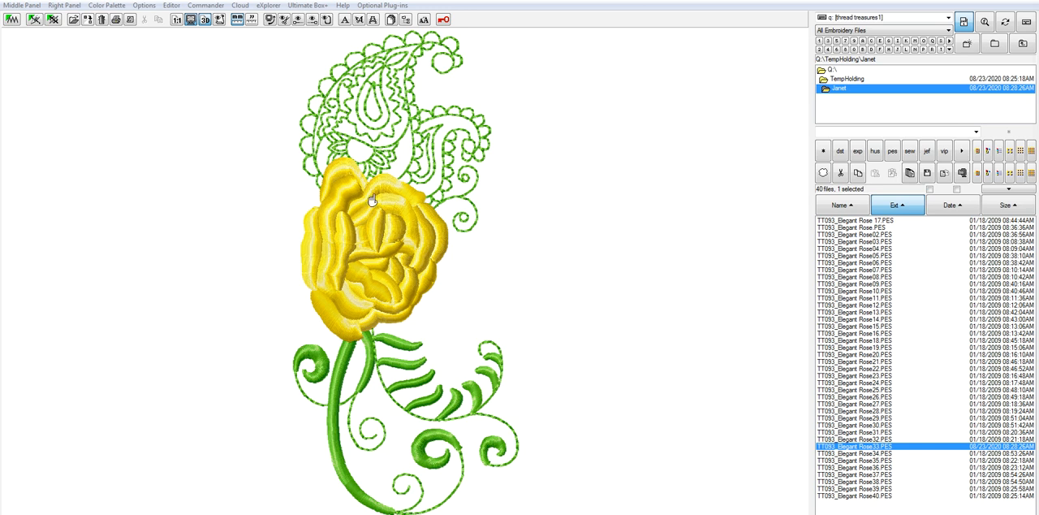
Open the selected TT093_Elegant Rose33.PES design in the editor and display it in 3D
{"action": "left_click", "coordinate": [171, 6]}
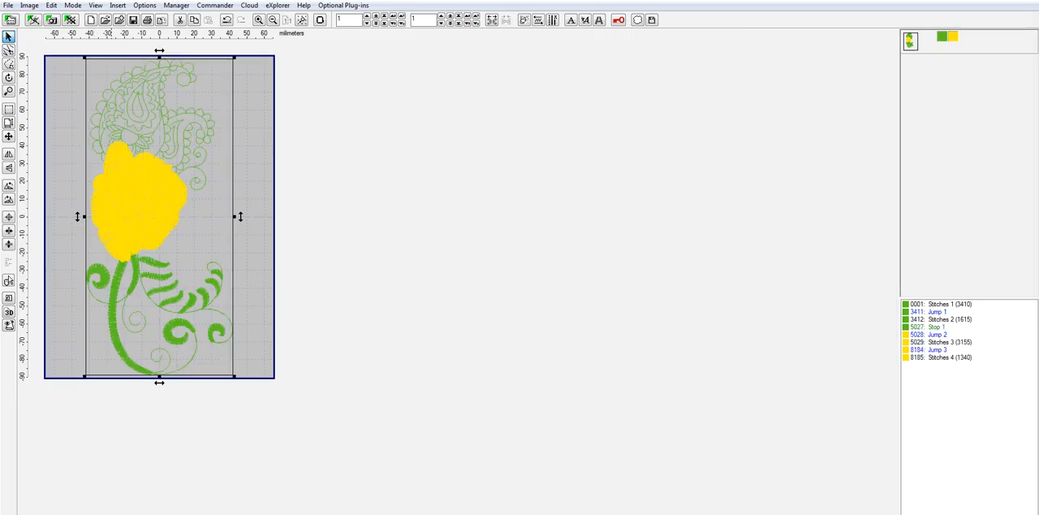
{"action": "left_click", "coordinate": [9, 312]}
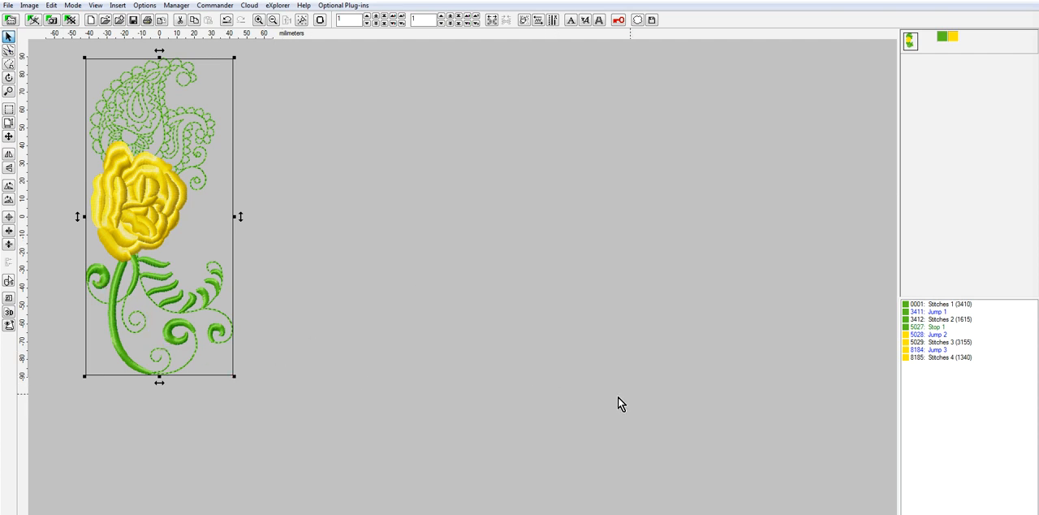
Separate all colors of the rose design into individual objects
{"action": "right_click", "coordinate": [944, 38]}
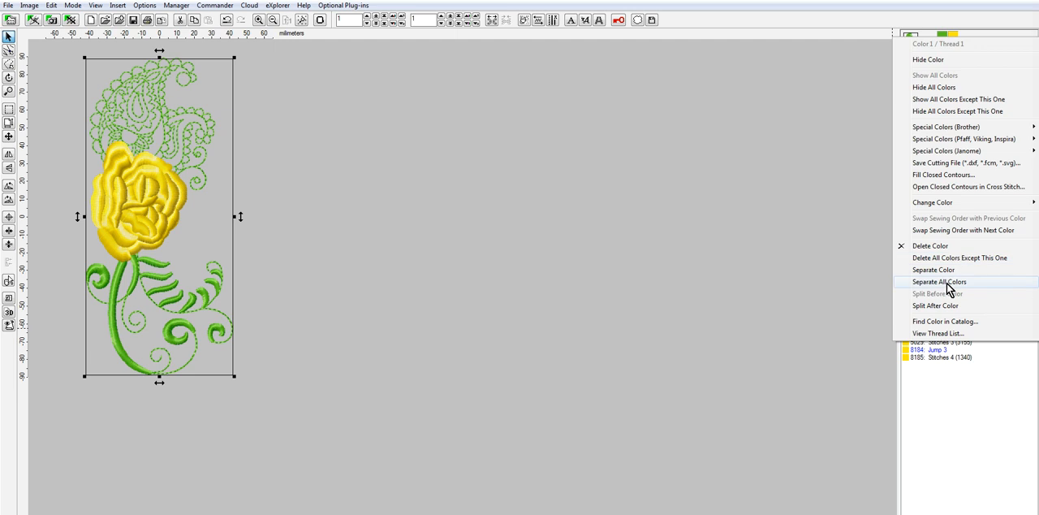
{"action": "left_click", "coordinate": [755, 130]}
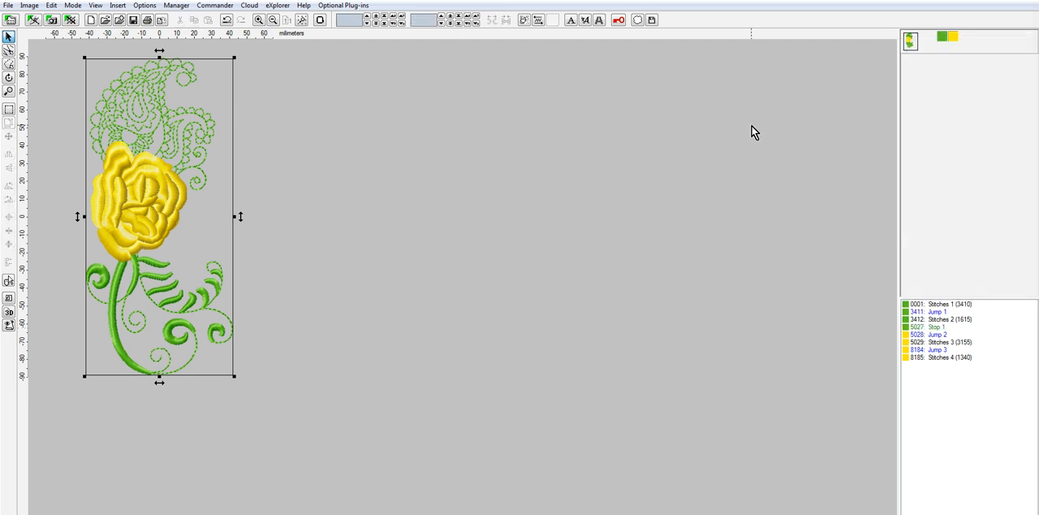
{"action": "right_click", "coordinate": [943, 41]}
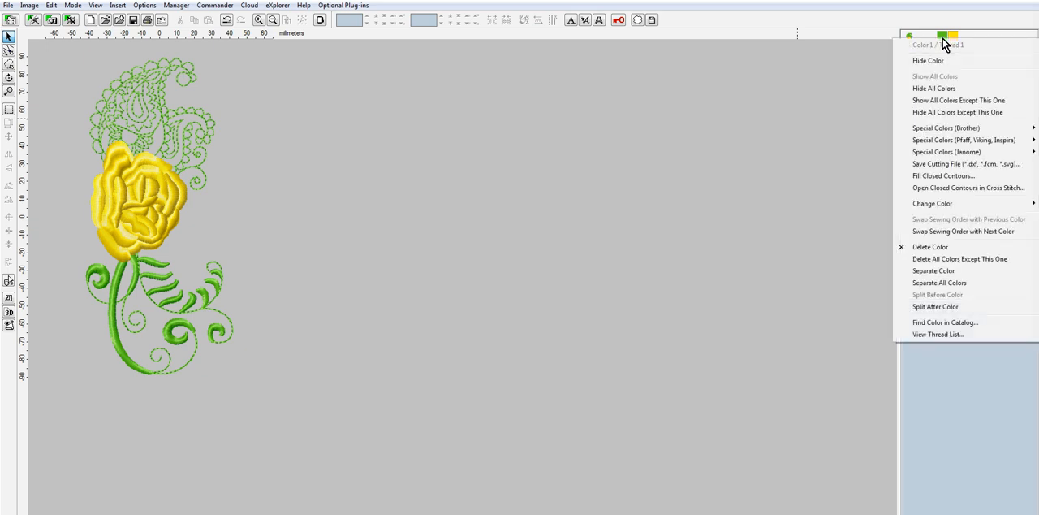
{"action": "left_click", "coordinate": [937, 283]}
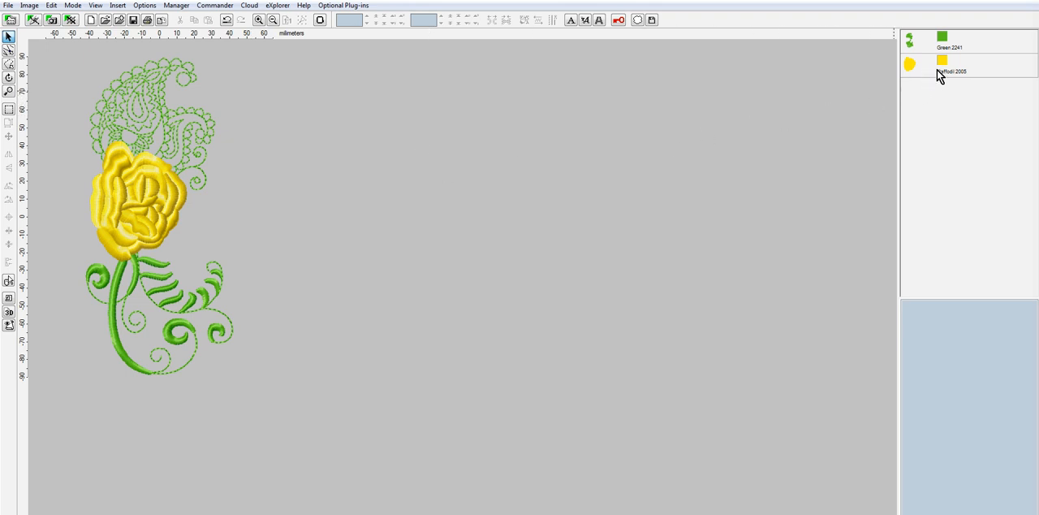
Hide the Daffodil 2005 yellow rose so that only the green stitching is displayed
{"action": "mouse_move", "coordinate": [944, 69]}
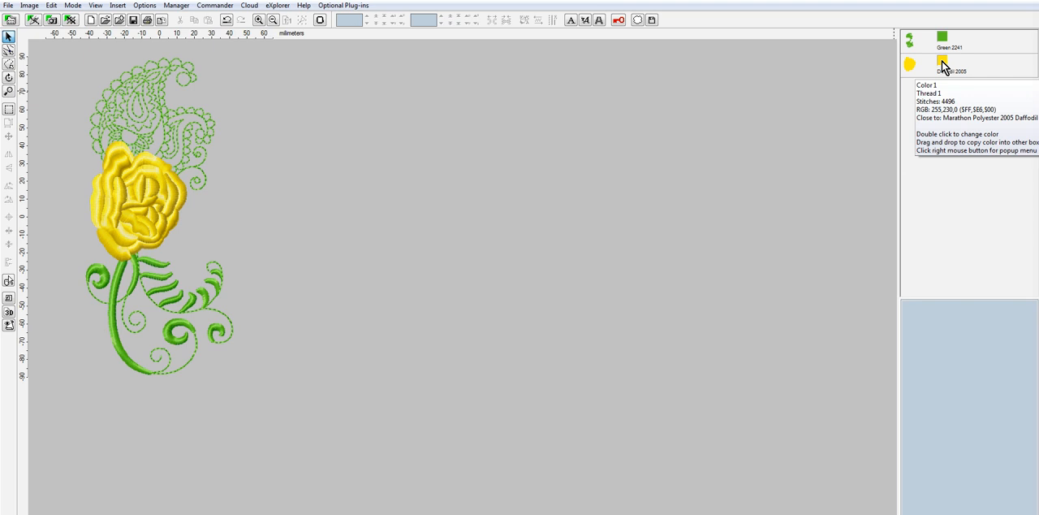
{"action": "left_click", "coordinate": [942, 63]}
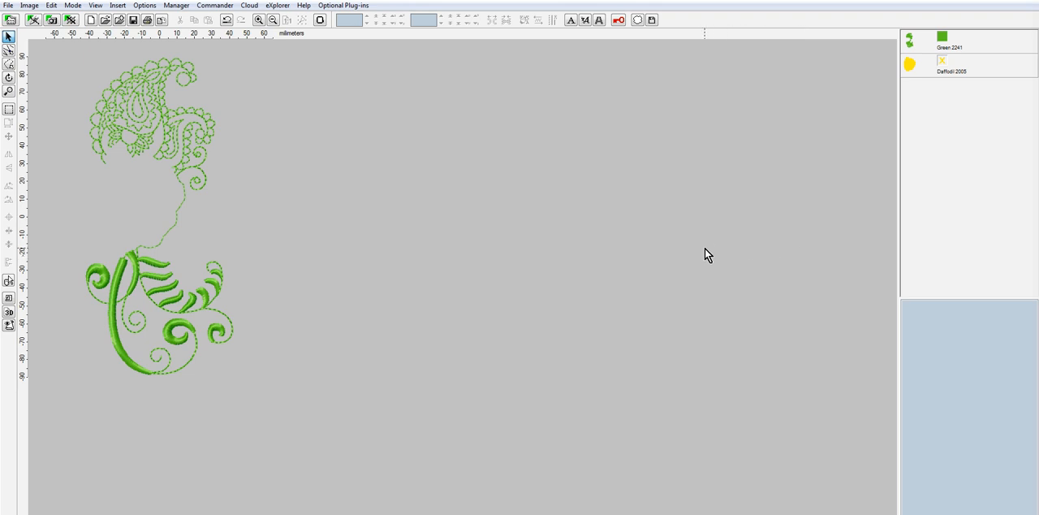
{"action": "scroll", "coordinate": [180, 83], "scroll_direction": "up", "scroll_amount": 2}
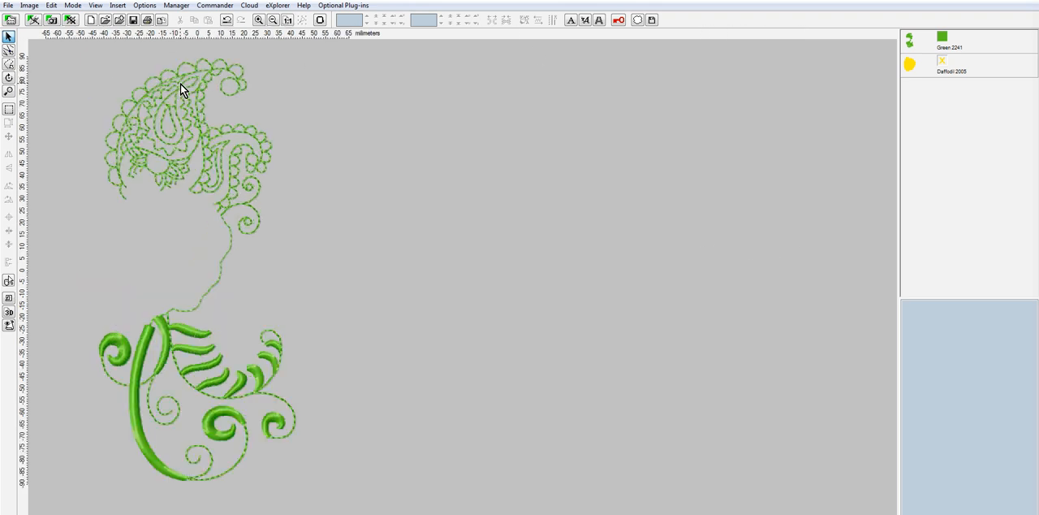
{"action": "scroll", "coordinate": [334, 92], "scroll_direction": "down", "scroll_amount": 1}
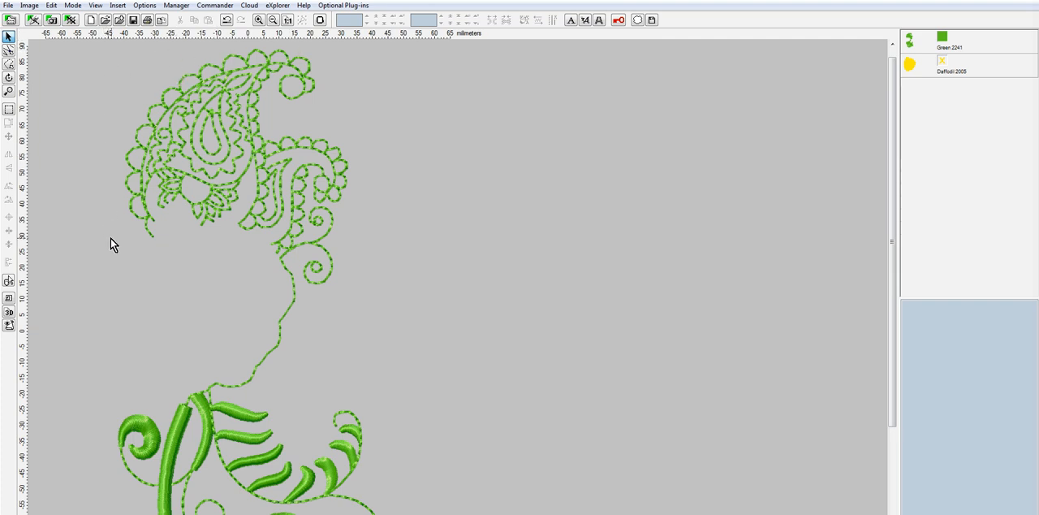
Outline the green paisley stitches above the rose with a polygon selection, excluding the connecting line below, and split them into a separate object
{"action": "left_click", "coordinate": [8, 64]}
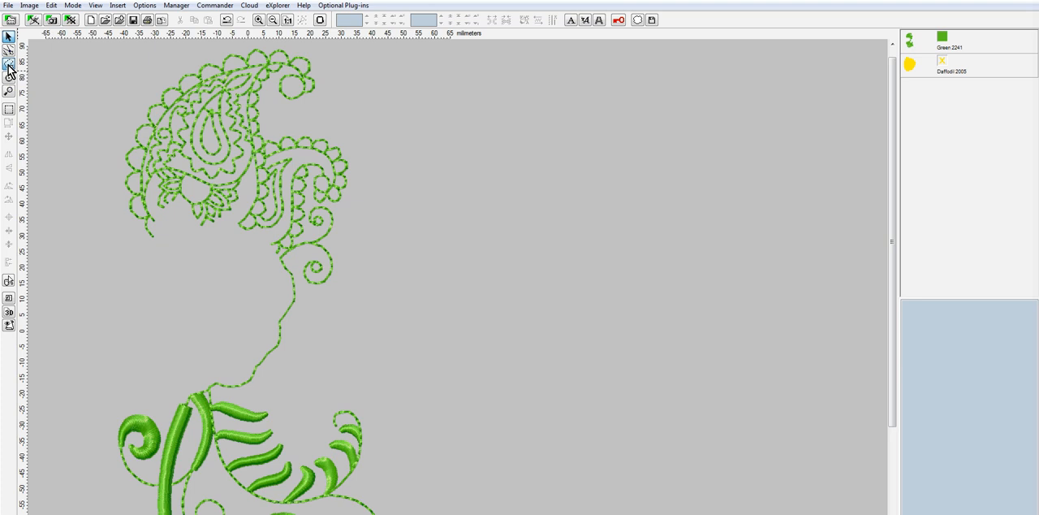
{"action": "left_click", "coordinate": [317, 47]}
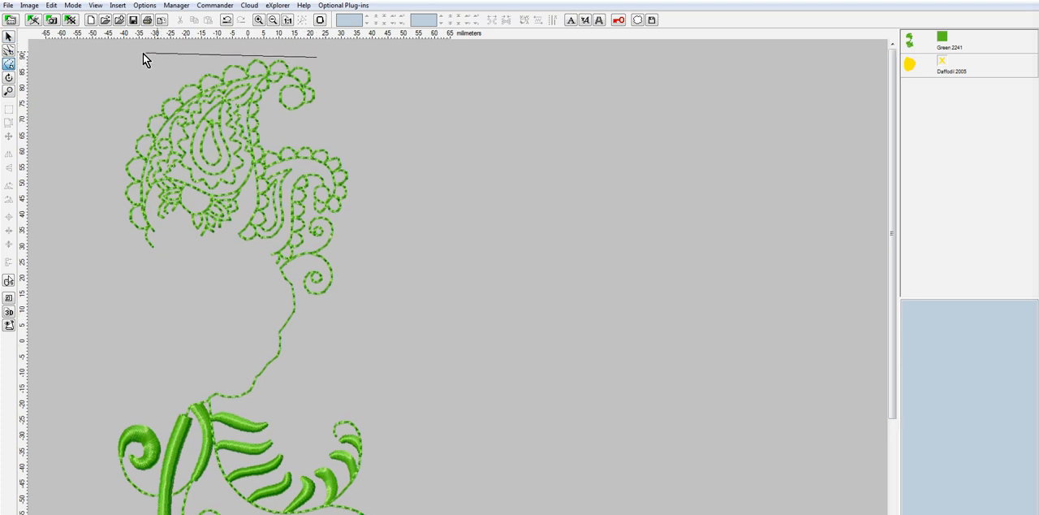
{"action": "left_click", "coordinate": [166, 49]}
{"action": "left_click", "coordinate": [95, 189]}
{"action": "left_click", "coordinate": [119, 262]}
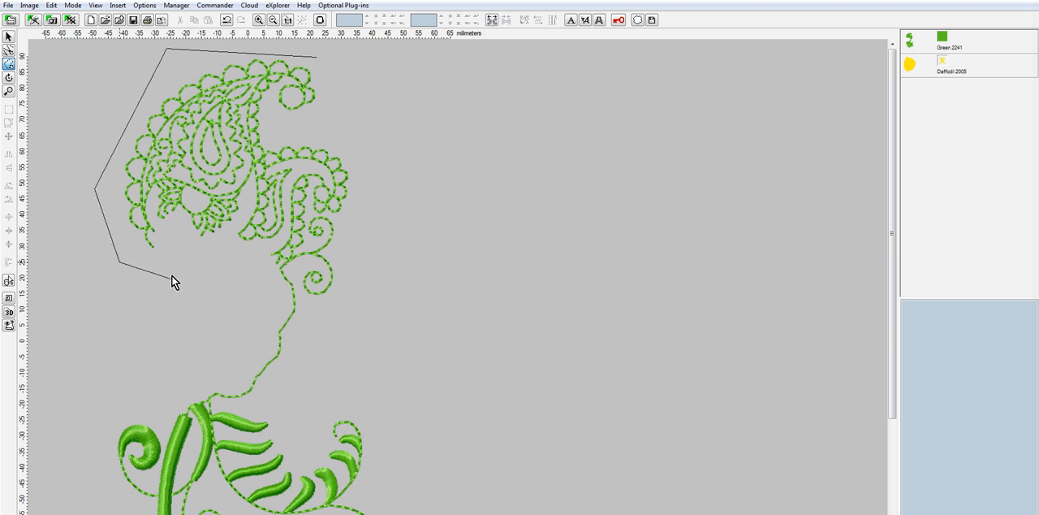
{"action": "left_click", "coordinate": [173, 262]}
{"action": "left_click", "coordinate": [173, 224]}
{"action": "left_click", "coordinate": [234, 259]}
{"action": "left_click", "coordinate": [286, 270]}
{"action": "left_click", "coordinate": [332, 323]}
{"action": "left_click", "coordinate": [366, 285]}
{"action": "left_click", "coordinate": [376, 147]}
{"action": "left_click", "coordinate": [345, 59]}
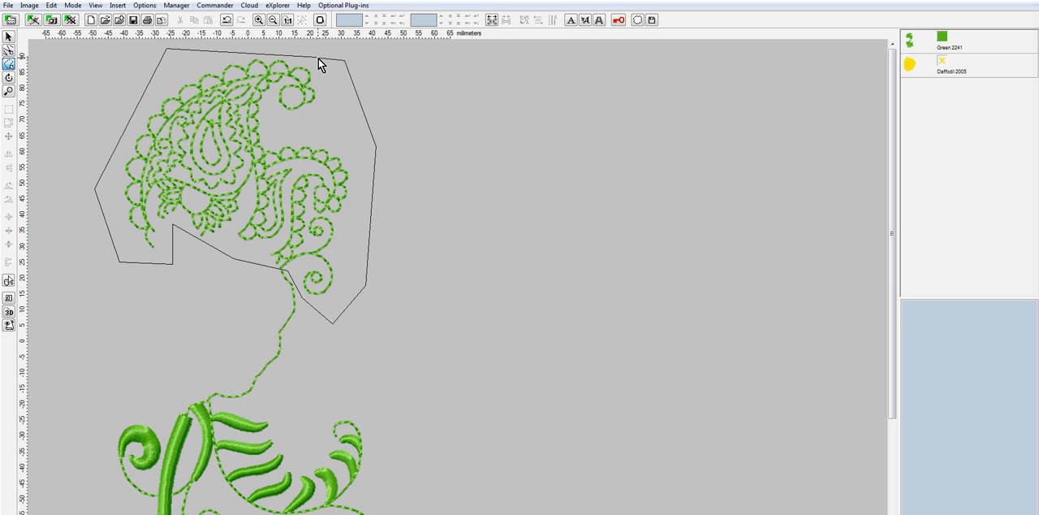
{"action": "right_click", "coordinate": [319, 58]}
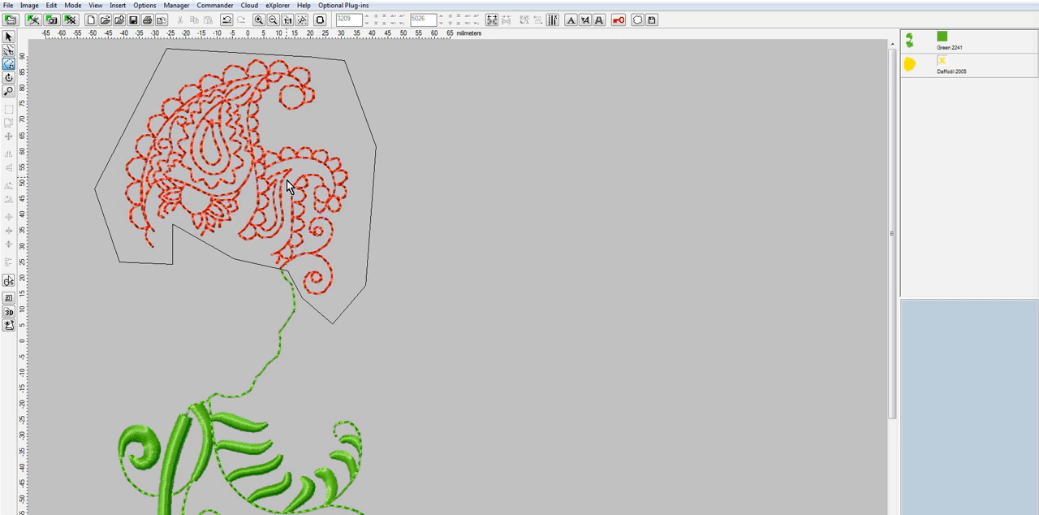
{"action": "left_click", "coordinate": [52, 6]}
{"action": "mouse_move", "coordinate": [94, 205]}
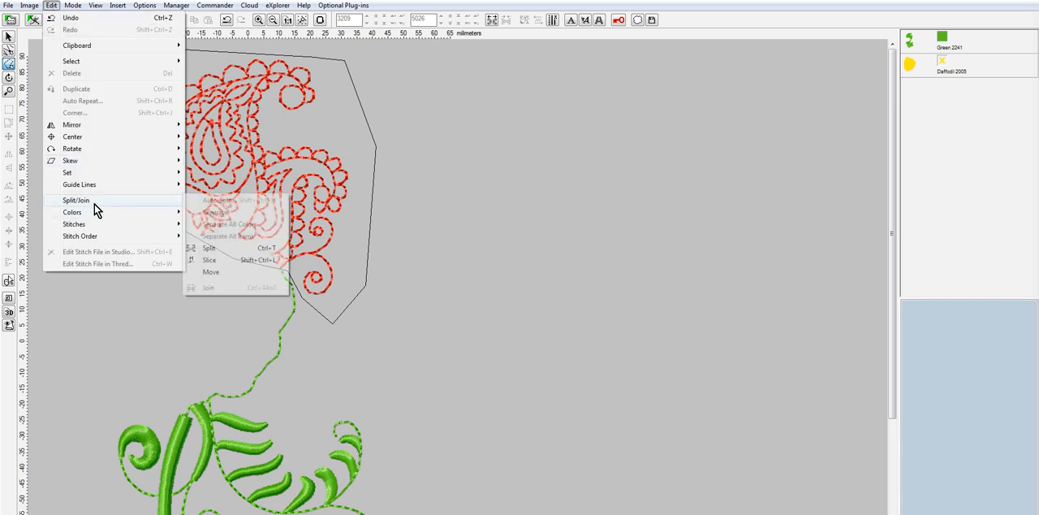
{"action": "left_click", "coordinate": [223, 248]}
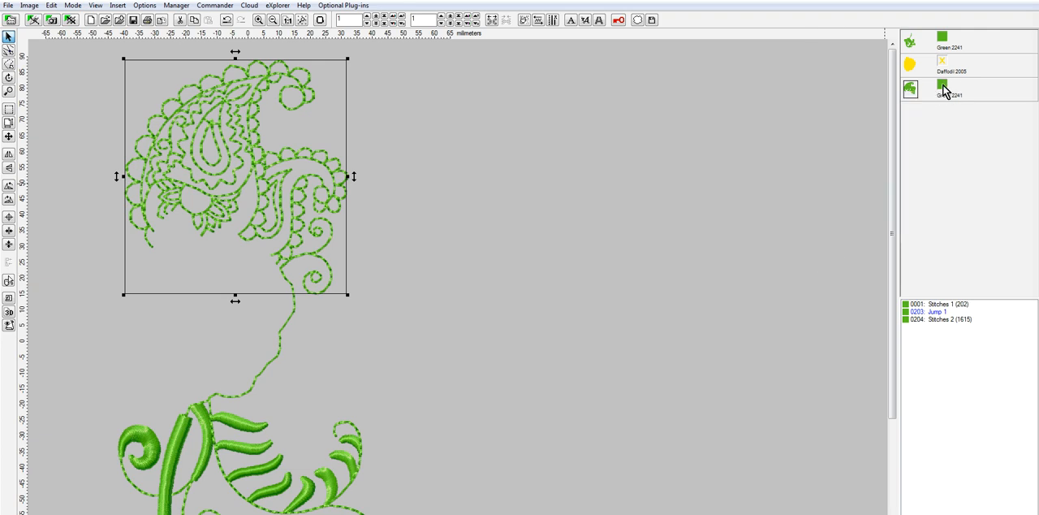
Recolor the split-off paisley object to Medium Pink 2204 from the Marathon Polyester thread catalog
{"action": "left_click", "coordinate": [943, 84]}
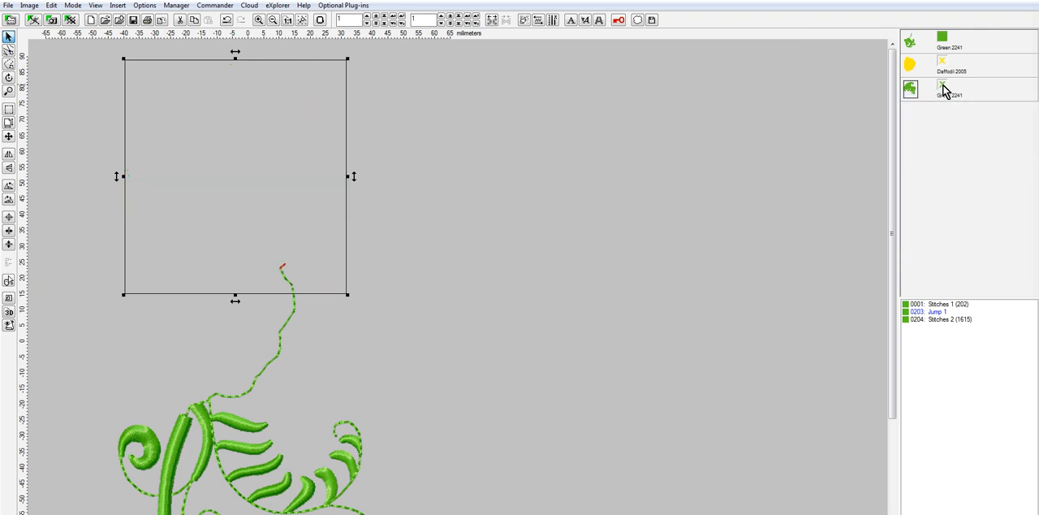
{"action": "left_click", "coordinate": [943, 84]}
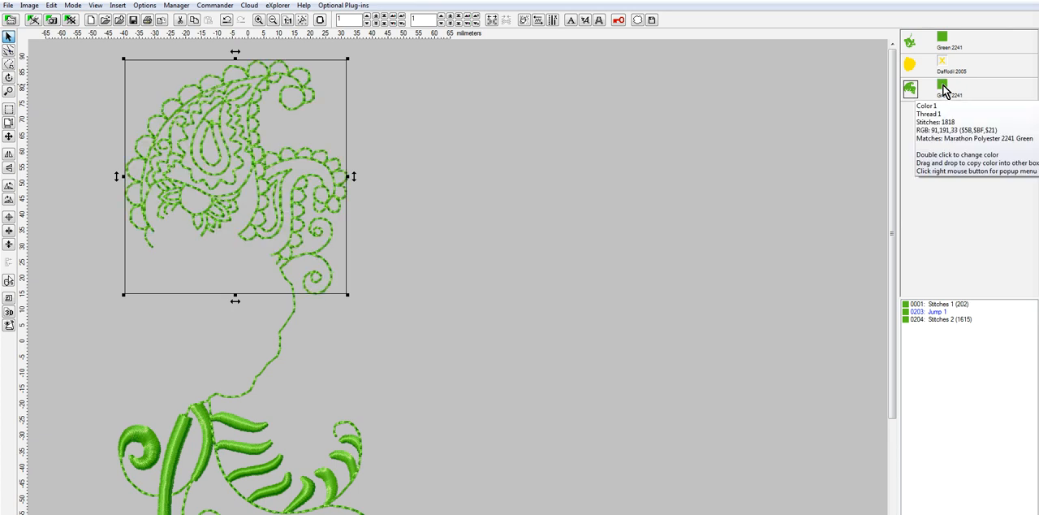
{"action": "right_click", "coordinate": [942, 85]}
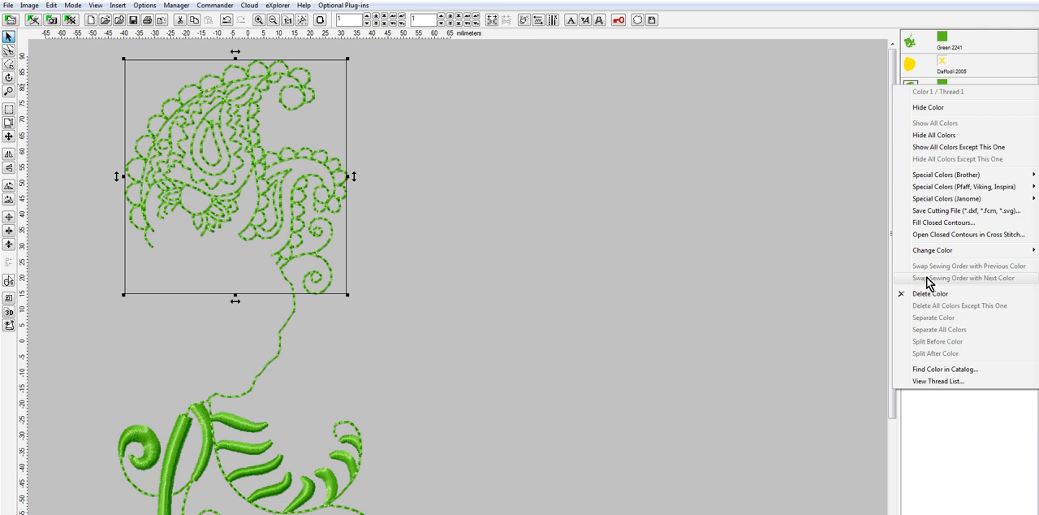
{"action": "mouse_move", "coordinate": [962, 258]}
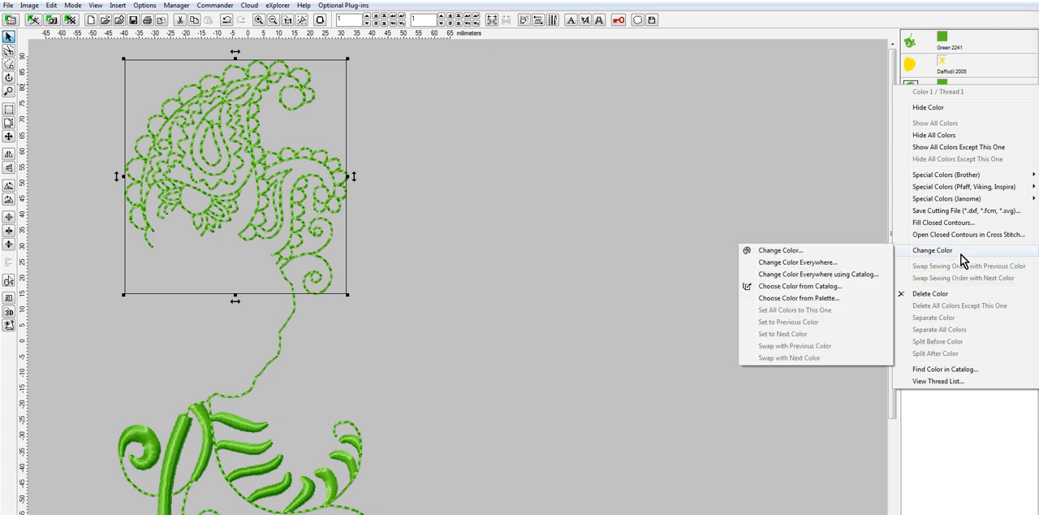
{"action": "left_click", "coordinate": [835, 286]}
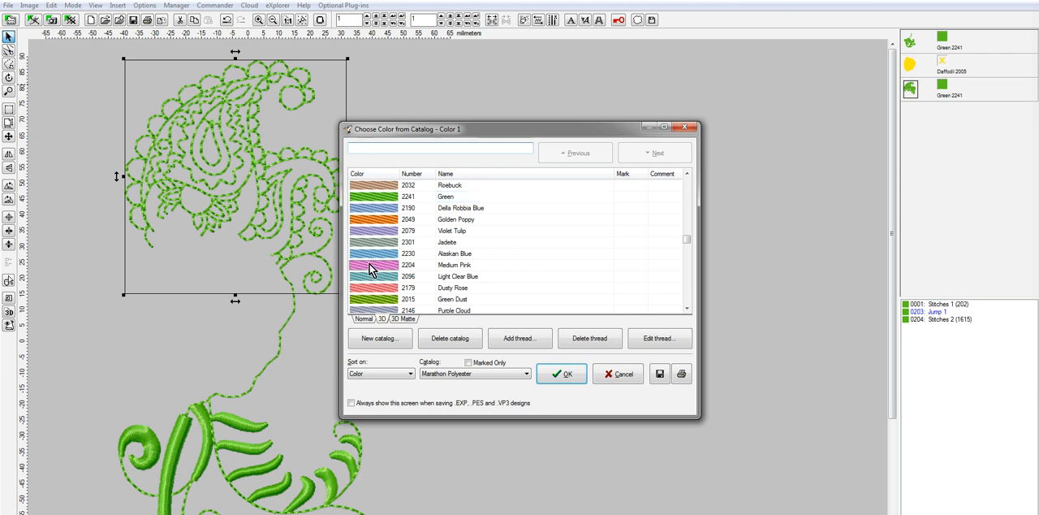
{"action": "left_click", "coordinate": [570, 379]}
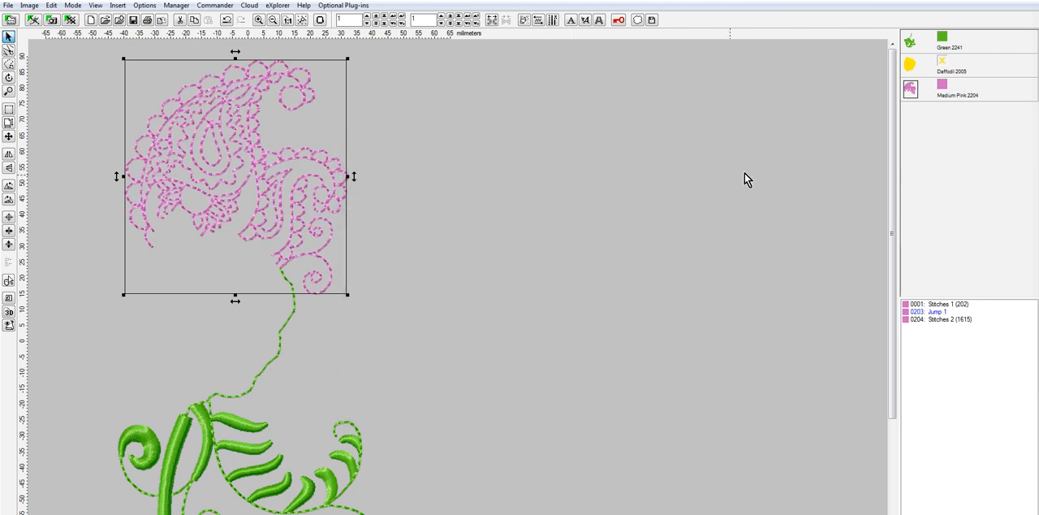
Show the yellow rose again and move it down one place in the stitch order, after the pink paisley
{"action": "left_click", "coordinate": [943, 63]}
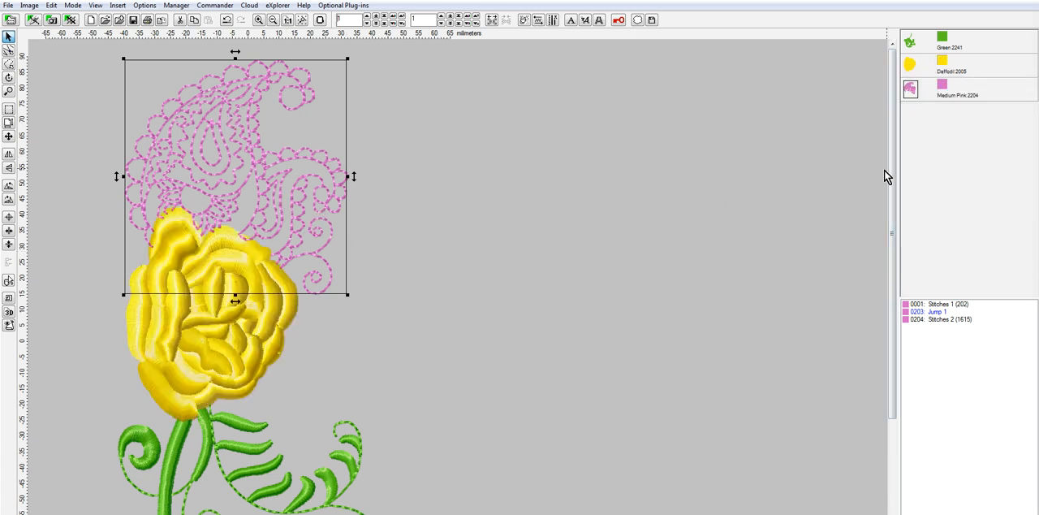
{"action": "left_click", "coordinate": [911, 67]}
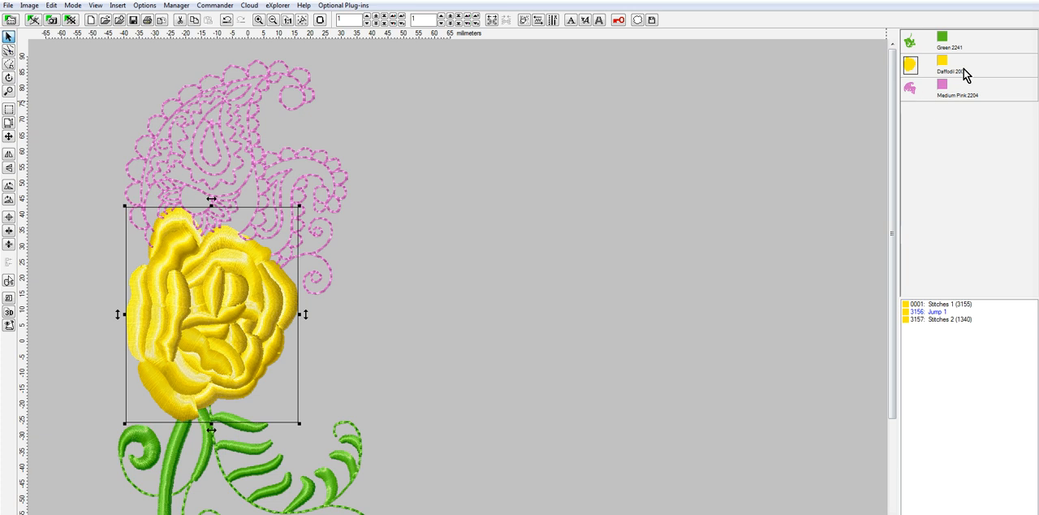
{"action": "mouse_move", "coordinate": [909, 97]}
{"action": "mouse_move", "coordinate": [911, 69]}
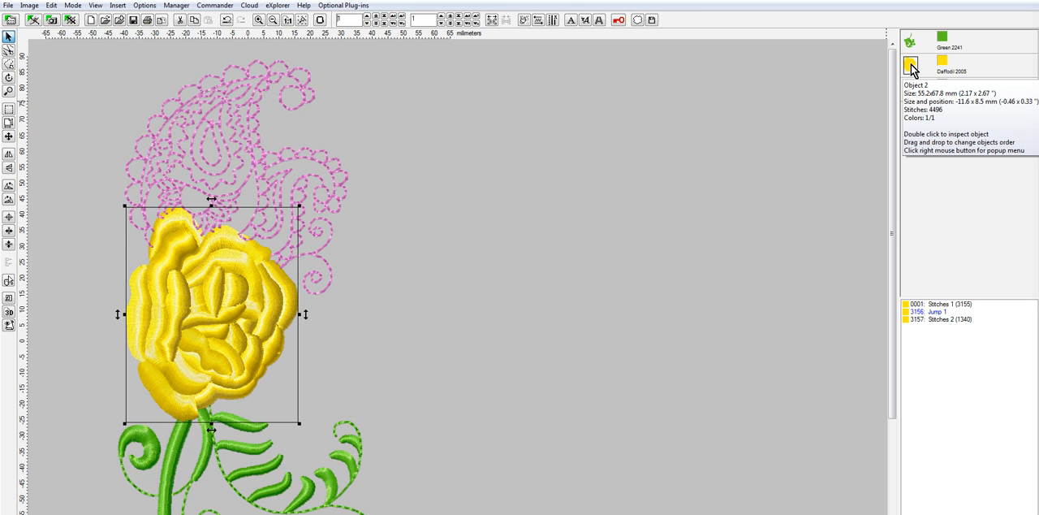
{"action": "right_click", "coordinate": [911, 69]}
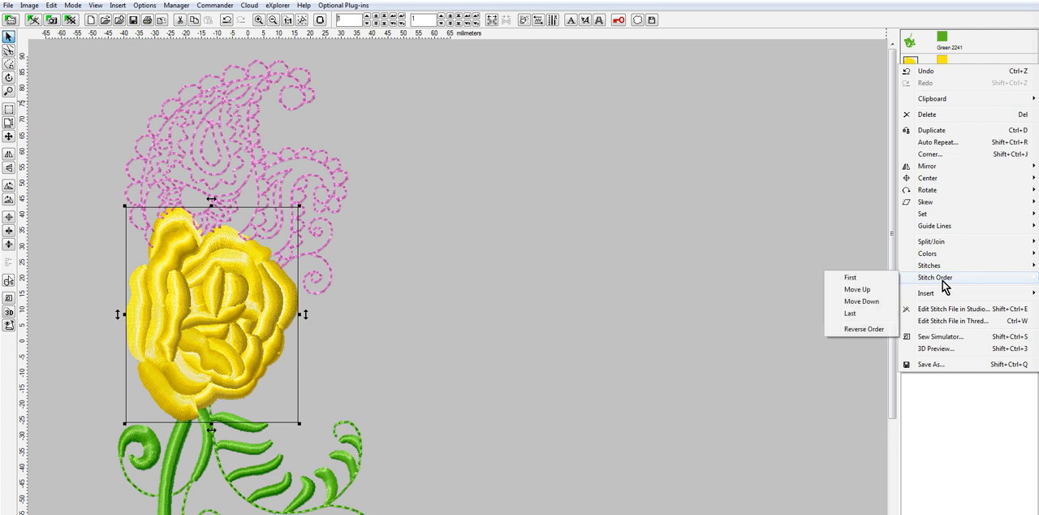
{"action": "left_click", "coordinate": [871, 301]}
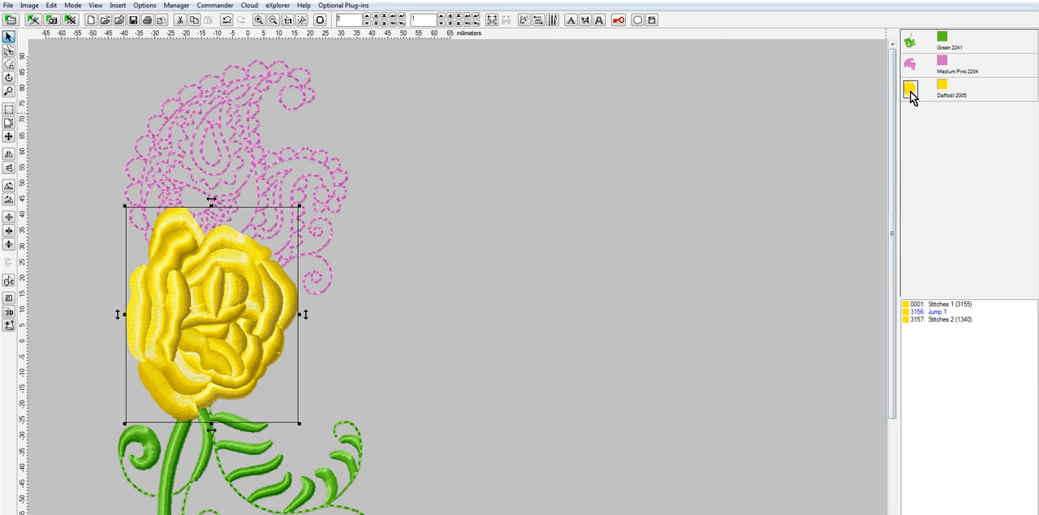
{"action": "mouse_move", "coordinate": [910, 94]}
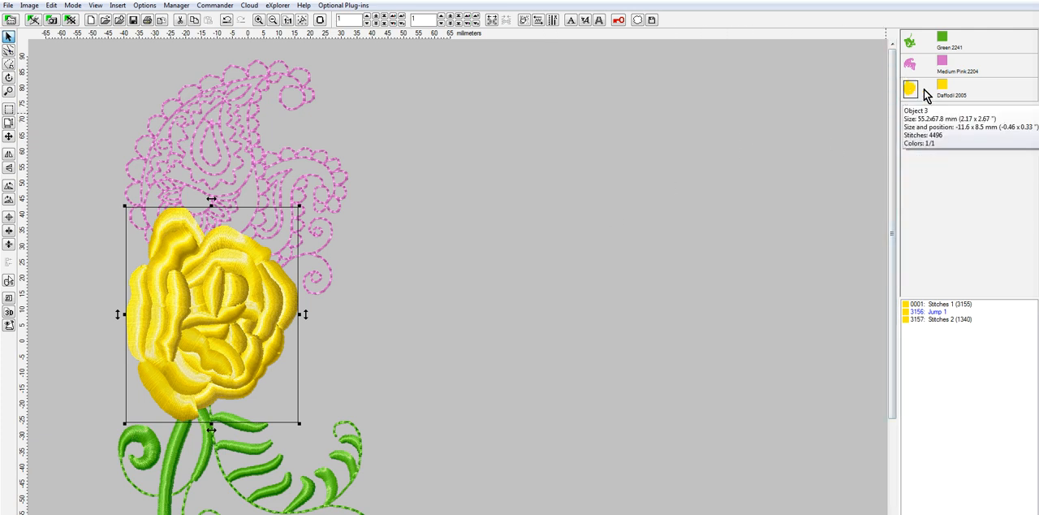
Hide the yellow rose and the pink paisley so that only the green stitching is displayed
{"action": "left_click", "coordinate": [943, 87]}
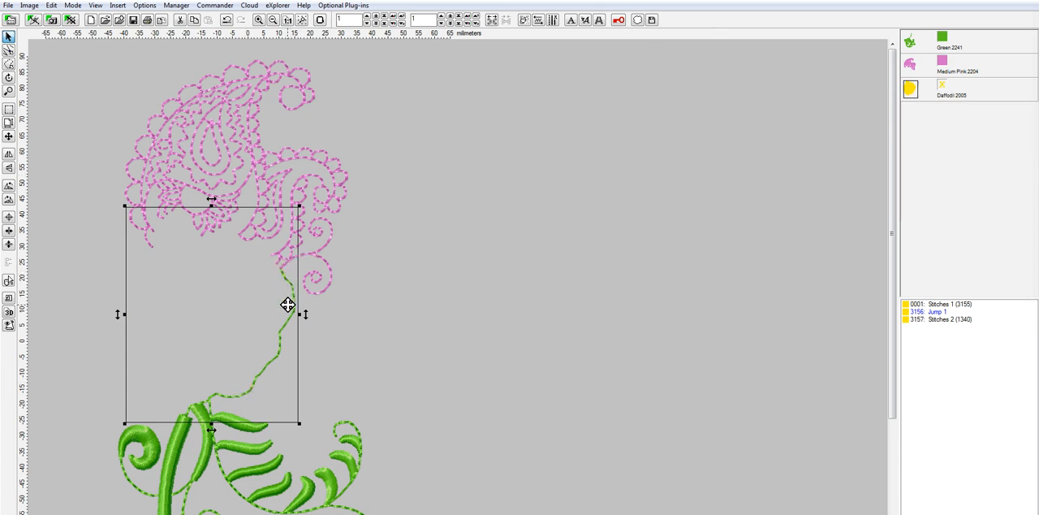
{"action": "left_click", "coordinate": [528, 333]}
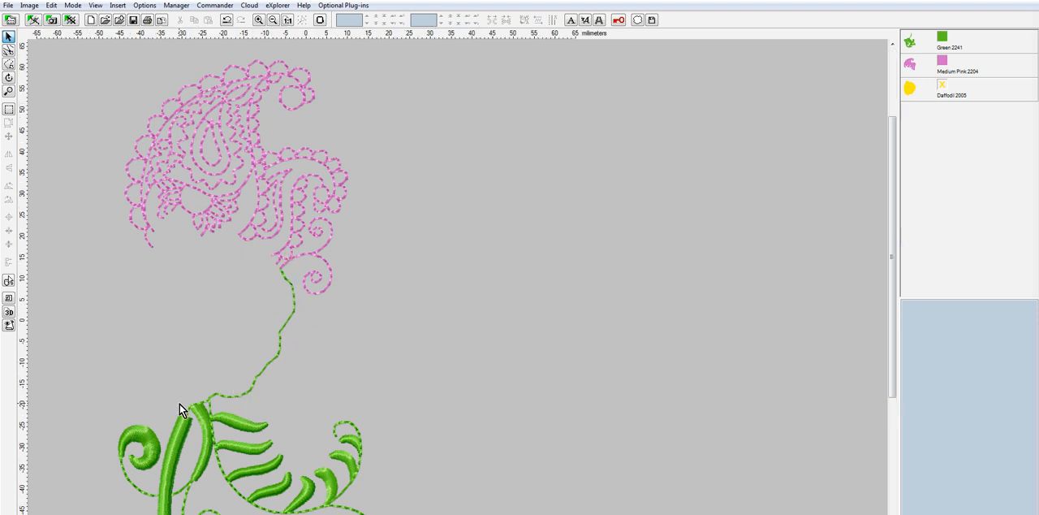
{"action": "scroll", "coordinate": [179, 404], "scroll_direction": "up", "scroll_amount": 2}
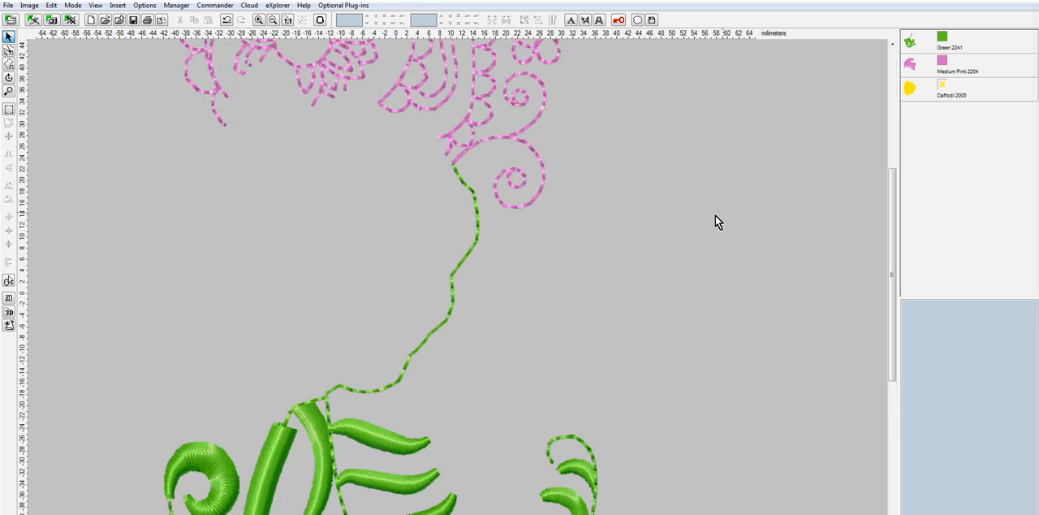
{"action": "left_click", "coordinate": [941, 63]}
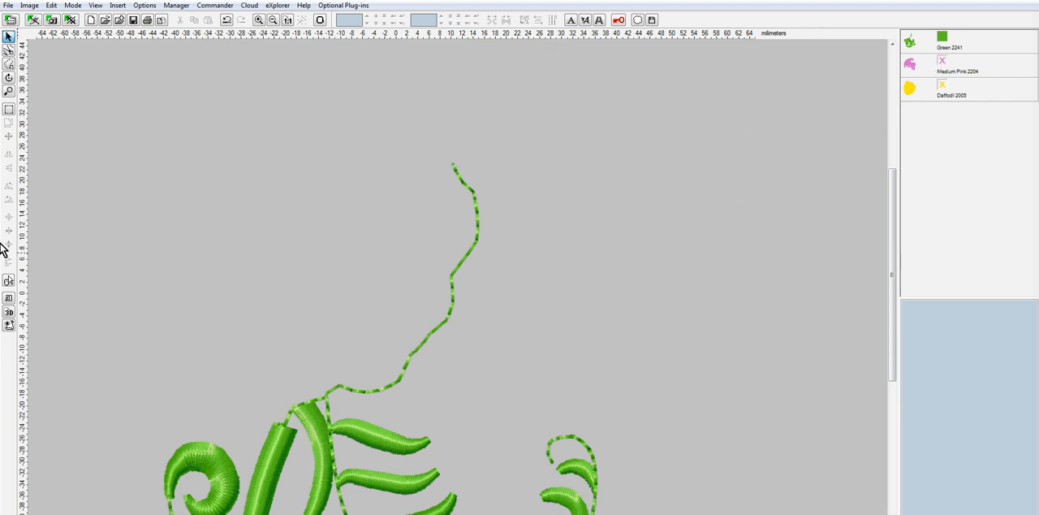
Outline the green connecting line above the stem with a closed polygon selection, leaving out the stem and leaf stitches
{"action": "left_click", "coordinate": [8, 63]}
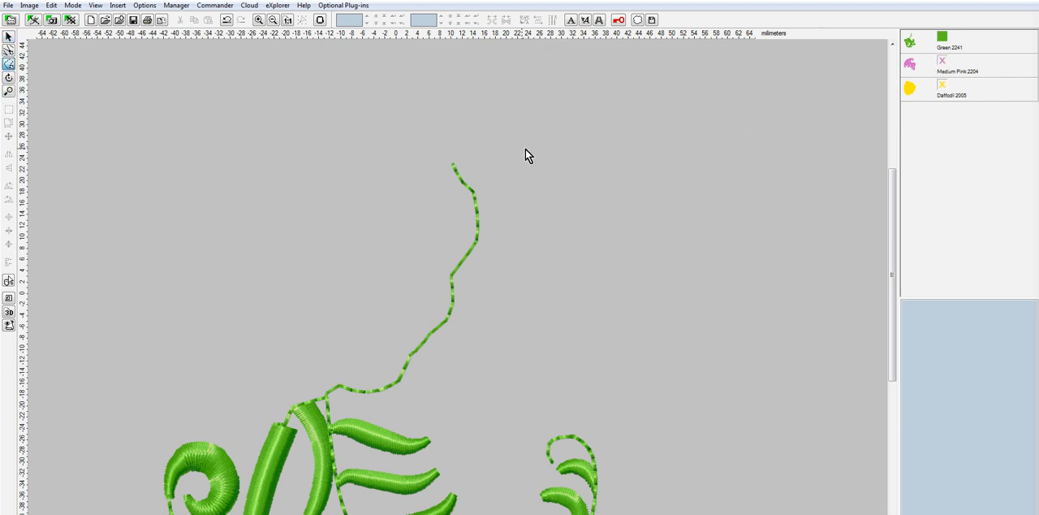
{"action": "left_click", "coordinate": [456, 147]}
{"action": "left_click", "coordinate": [322, 314]}
{"action": "left_click", "coordinate": [313, 380]}
{"action": "left_click", "coordinate": [339, 379]}
{"action": "left_click", "coordinate": [341, 399]}
{"action": "left_click", "coordinate": [420, 407]}
{"action": "left_click", "coordinate": [526, 316]}
{"action": "left_click", "coordinate": [544, 180]}
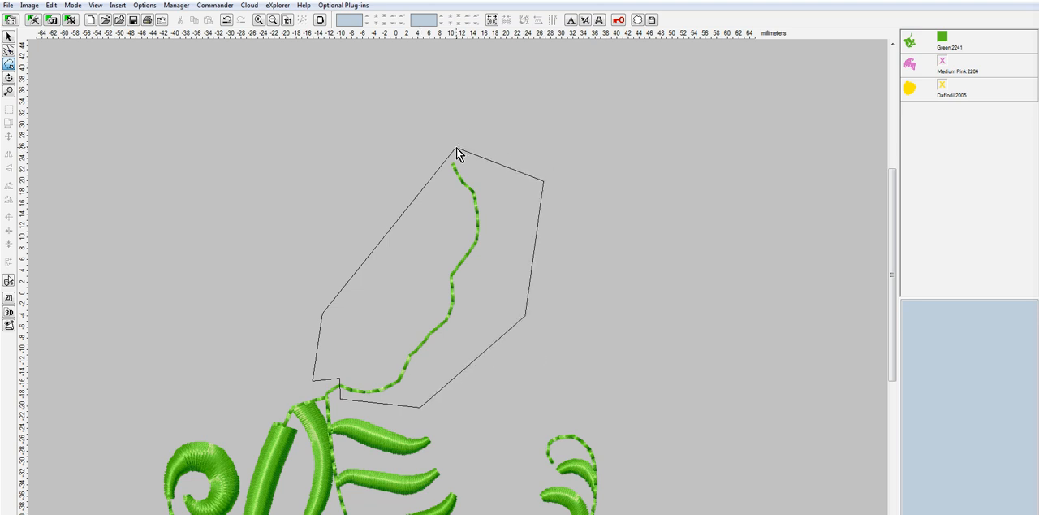
{"action": "left_click", "coordinate": [456, 150]}
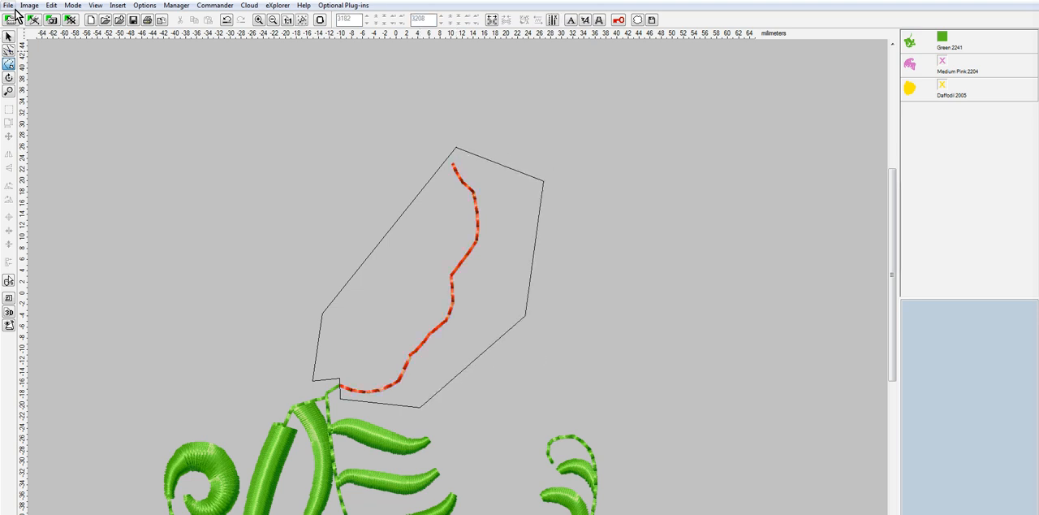
Split the selected connecting stitches into a separate green object and delete that color
{"action": "left_click", "coordinate": [51, 5]}
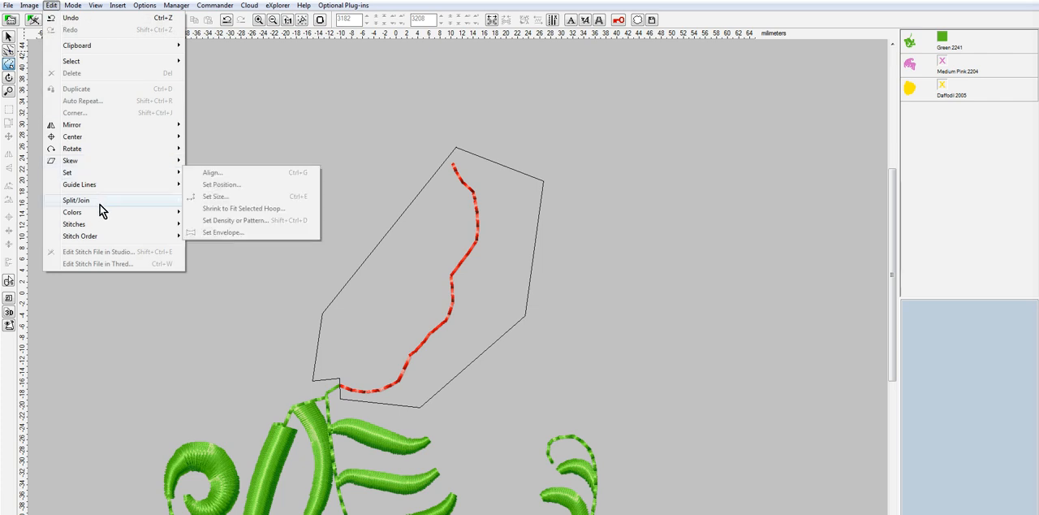
{"action": "mouse_move", "coordinate": [102, 204]}
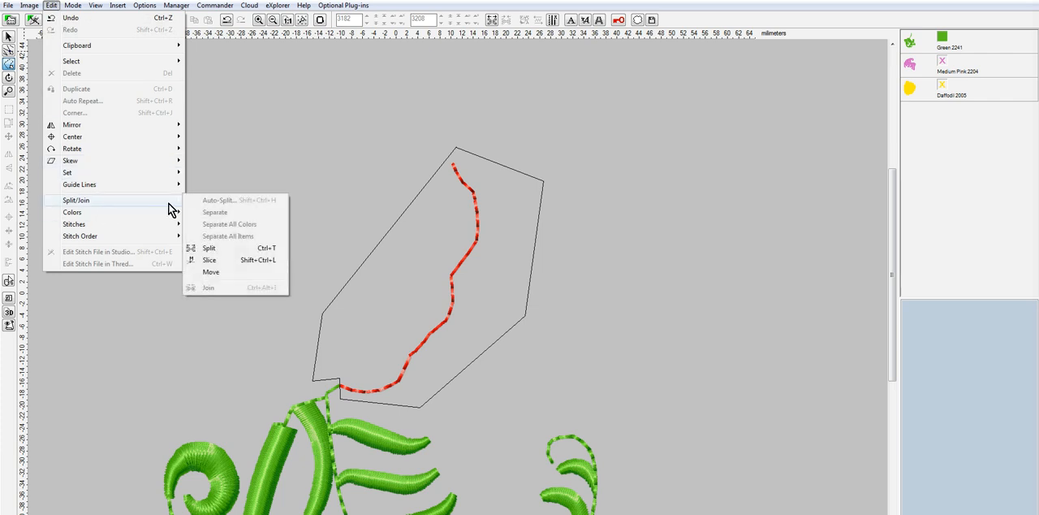
{"action": "left_click", "coordinate": [230, 250]}
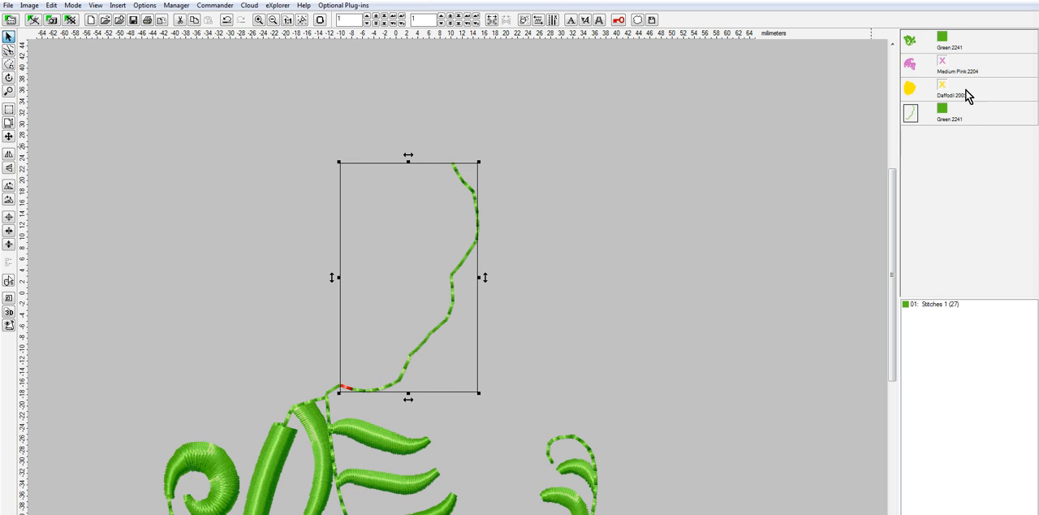
{"action": "right_click", "coordinate": [947, 112]}
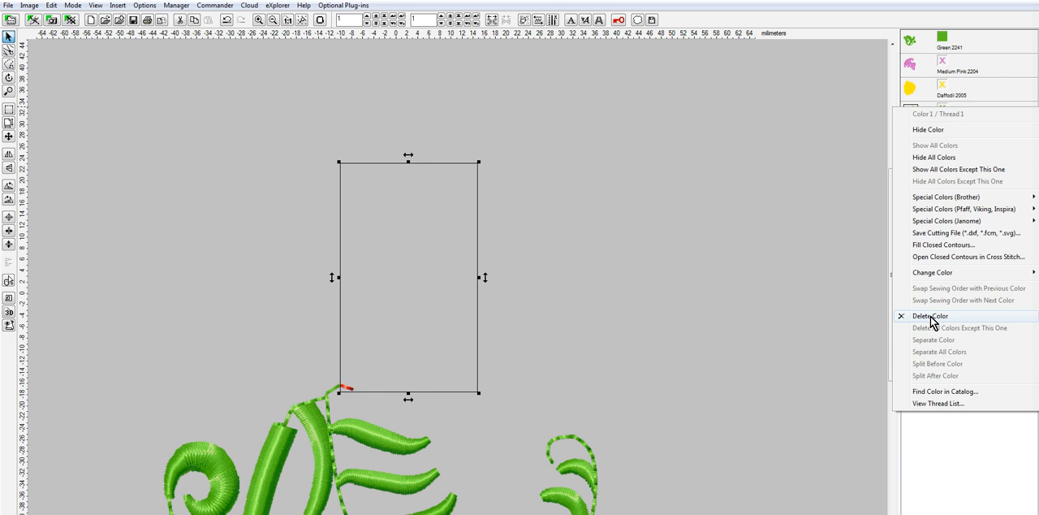
{"action": "left_click", "coordinate": [930, 317]}
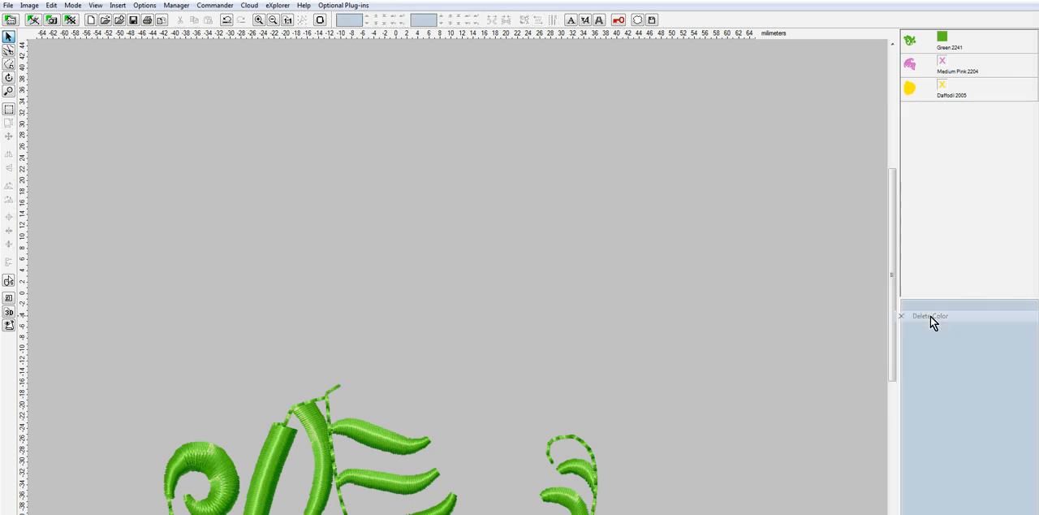
Show the yellow rose and the pink paisley again, with the whole design in view
{"action": "left_click", "coordinate": [942, 84]}
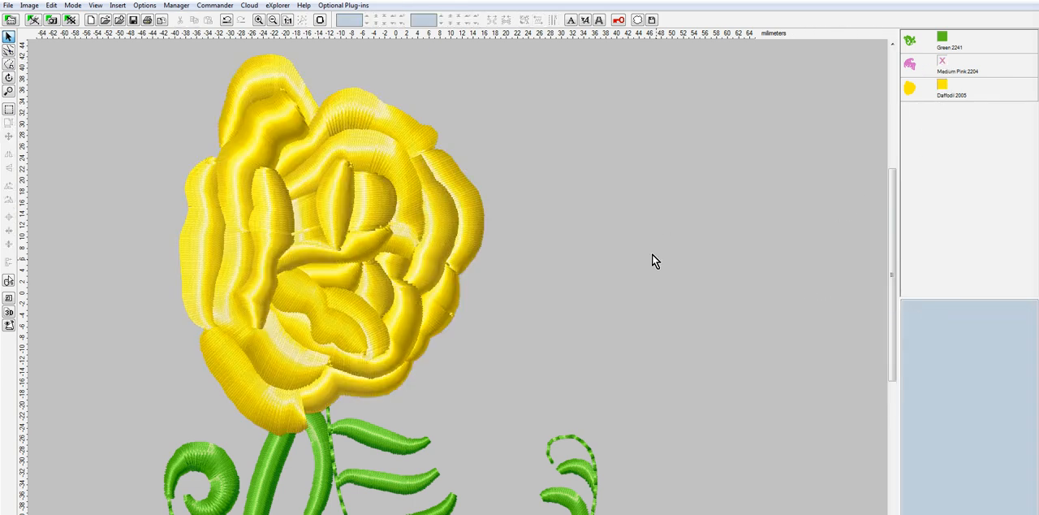
{"action": "left_click", "coordinate": [943, 61]}
{"action": "scroll", "coordinate": [802, 255], "scroll_direction": "down", "scroll_amount": 3}
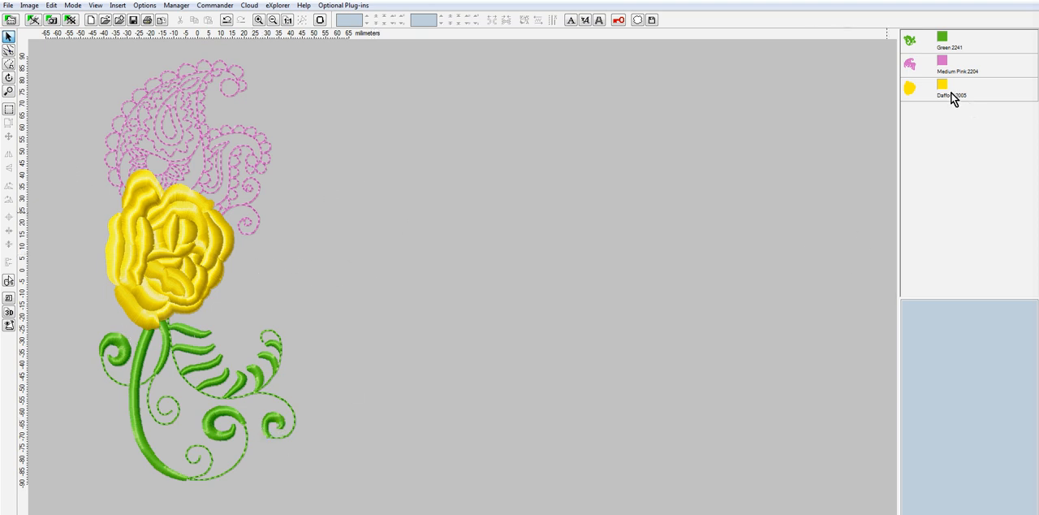
Hide the yellow rose briefly to check the gap between the paisley and the green stitching, and show it again
{"action": "mouse_move", "coordinate": [935, 91]}
{"action": "left_click", "coordinate": [942, 86]}
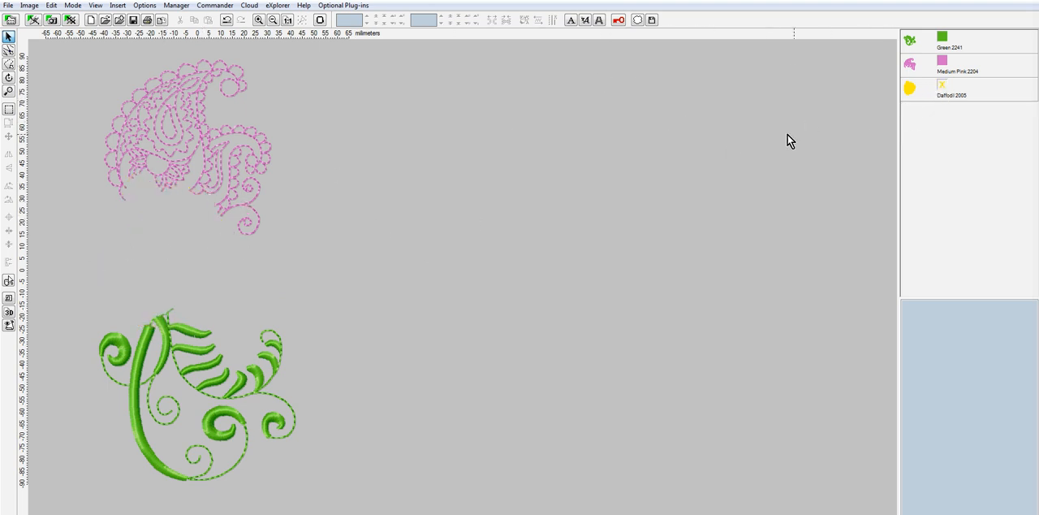
{"action": "left_click", "coordinate": [944, 86]}
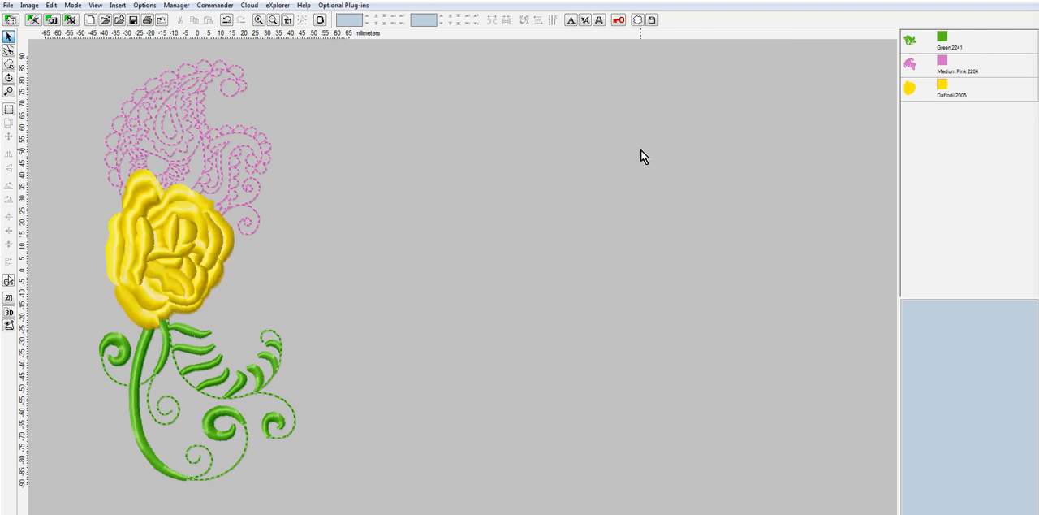
Outline the long narrow petal left of the yellow rose's center with a freehand selection that follows its edges
{"action": "scroll", "coordinate": [174, 228], "scroll_direction": "up", "scroll_amount": 1}
{"action": "scroll", "coordinate": [216, 238], "scroll_direction": "up", "scroll_amount": 1}
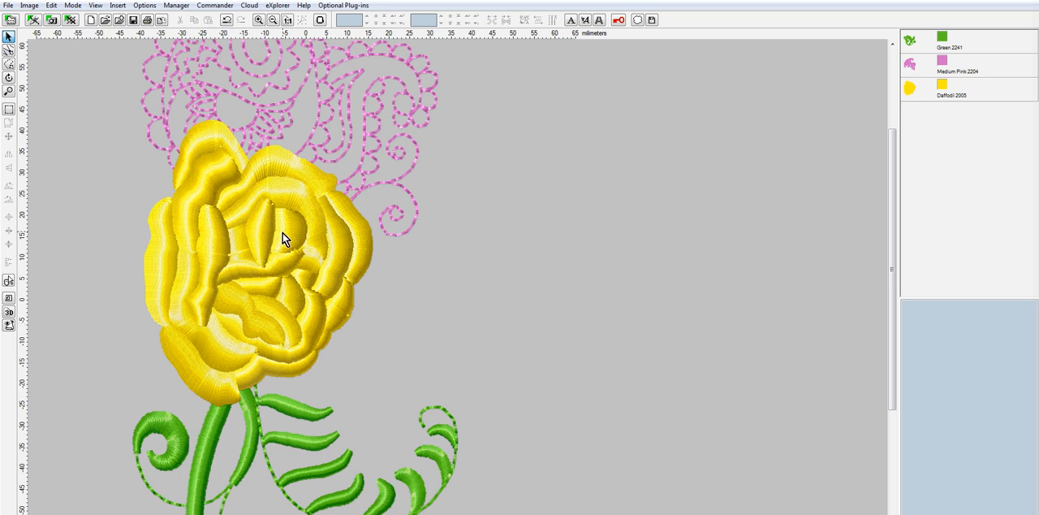
{"action": "left_click", "coordinate": [10, 64]}
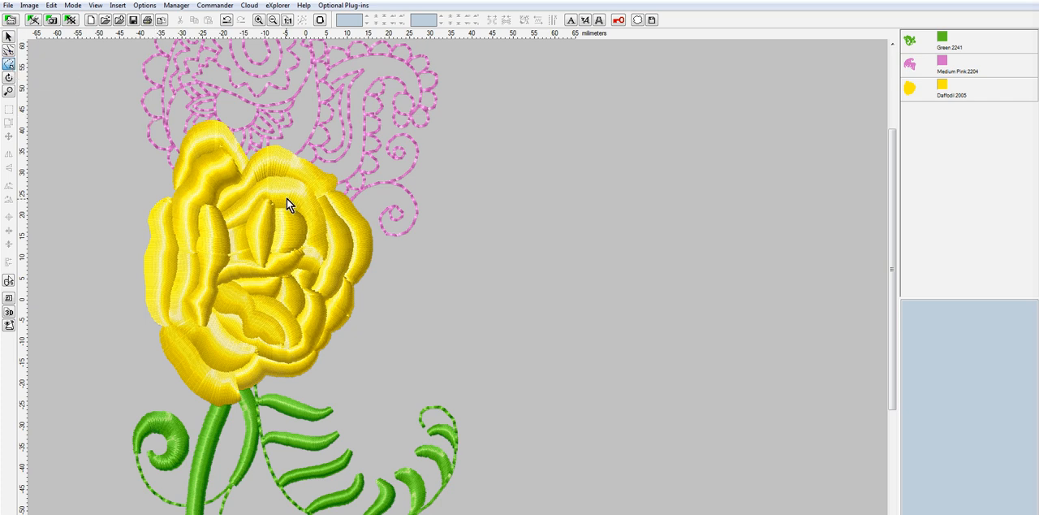
{"action": "scroll", "coordinate": [306, 210], "scroll_direction": "up", "scroll_amount": 1}
{"action": "scroll", "coordinate": [306, 210], "scroll_direction": "up", "scroll_amount": 1}
{"action": "scroll", "coordinate": [315, 231], "scroll_direction": "up", "scroll_amount": 1}
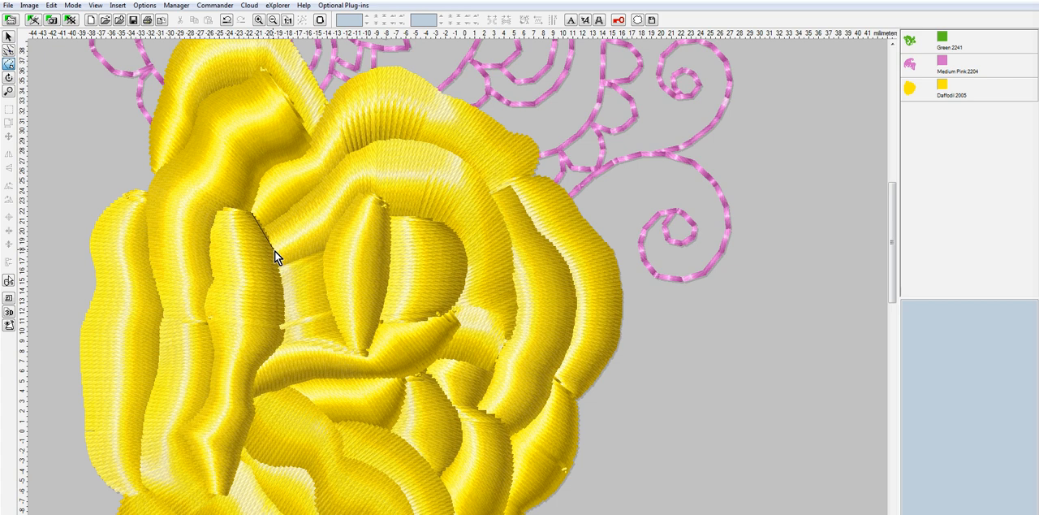
{"action": "left_click", "coordinate": [284, 301]}
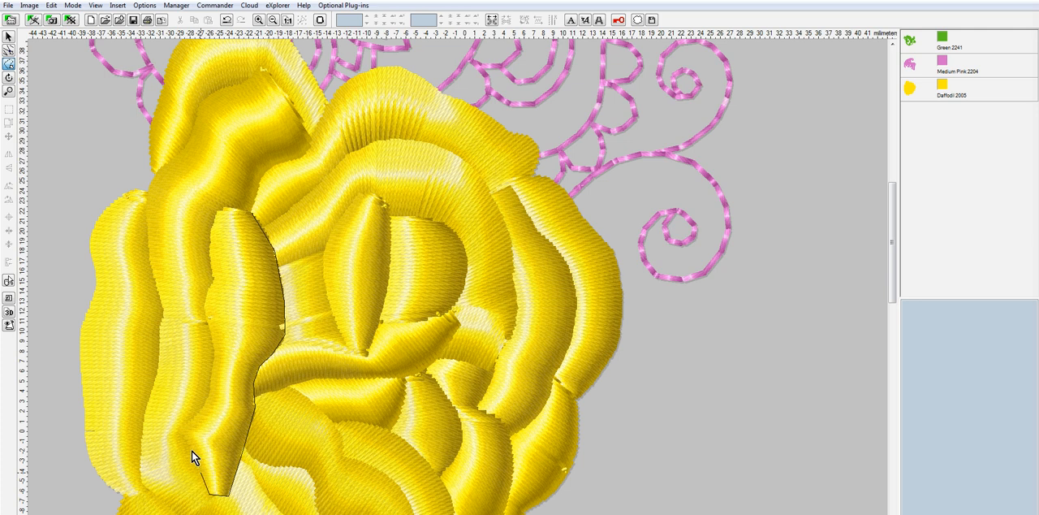
{"action": "left_click", "coordinate": [177, 429]}
{"action": "left_click", "coordinate": [204, 388]}
{"action": "left_click", "coordinate": [251, 212]}
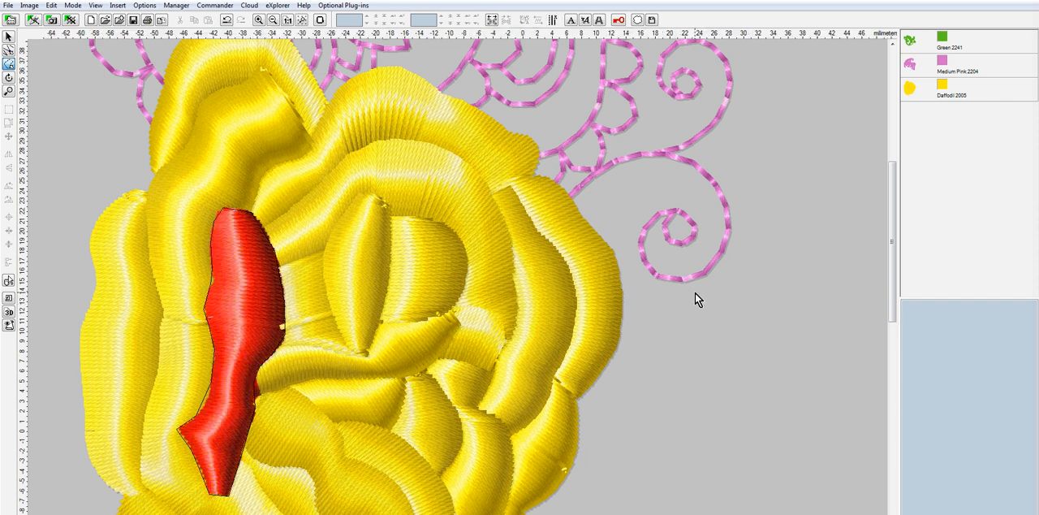
Split the selected petal stitches from the yellow rose into a separate object, and toggle its visibility to check the cut
{"action": "scroll", "coordinate": [695, 293], "scroll_direction": "down", "scroll_amount": 1}
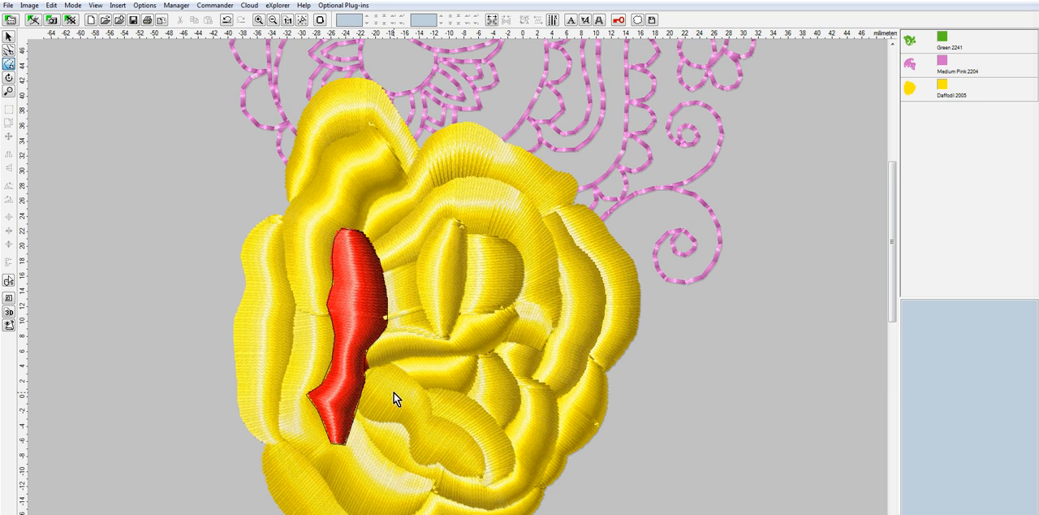
{"action": "scroll", "coordinate": [394, 398], "scroll_direction": "up", "scroll_amount": 4}
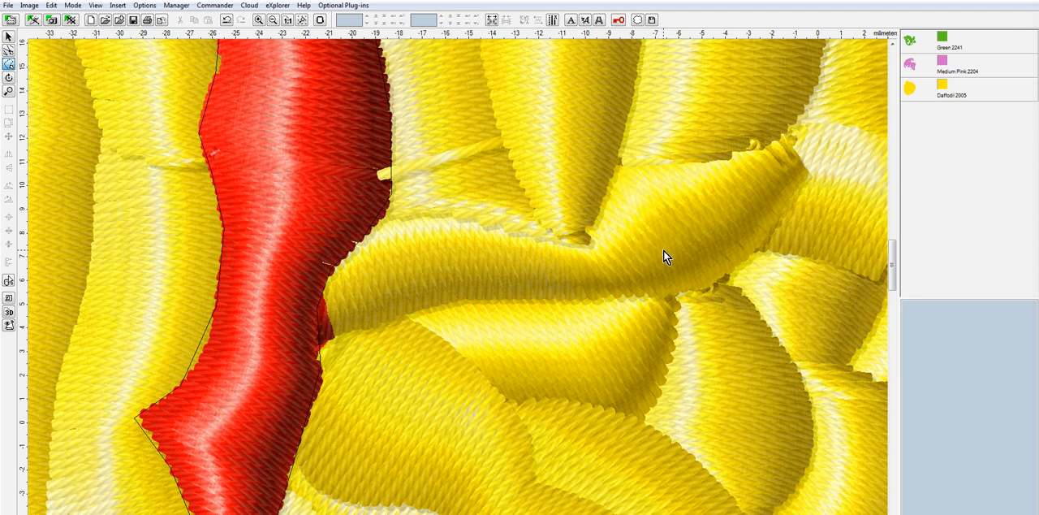
{"action": "scroll", "coordinate": [519, 267], "scroll_direction": "down", "scroll_amount": 2}
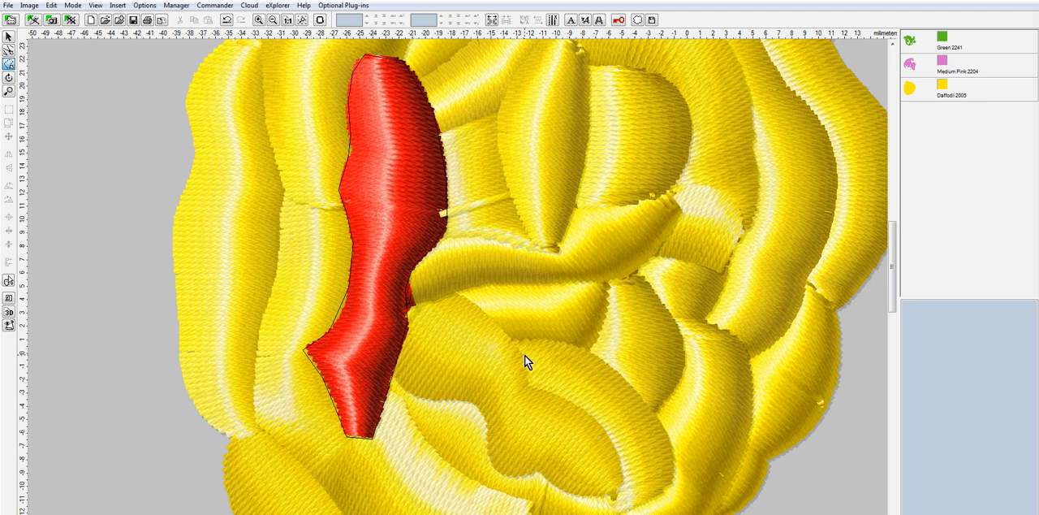
{"action": "scroll", "coordinate": [691, 316], "scroll_direction": "down", "scroll_amount": 2}
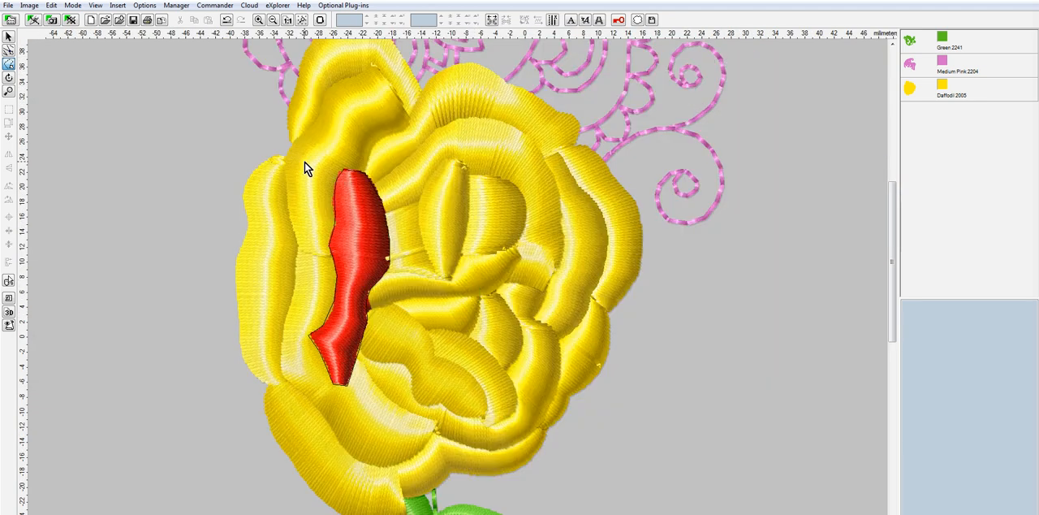
{"action": "left_click", "coordinate": [51, 4]}
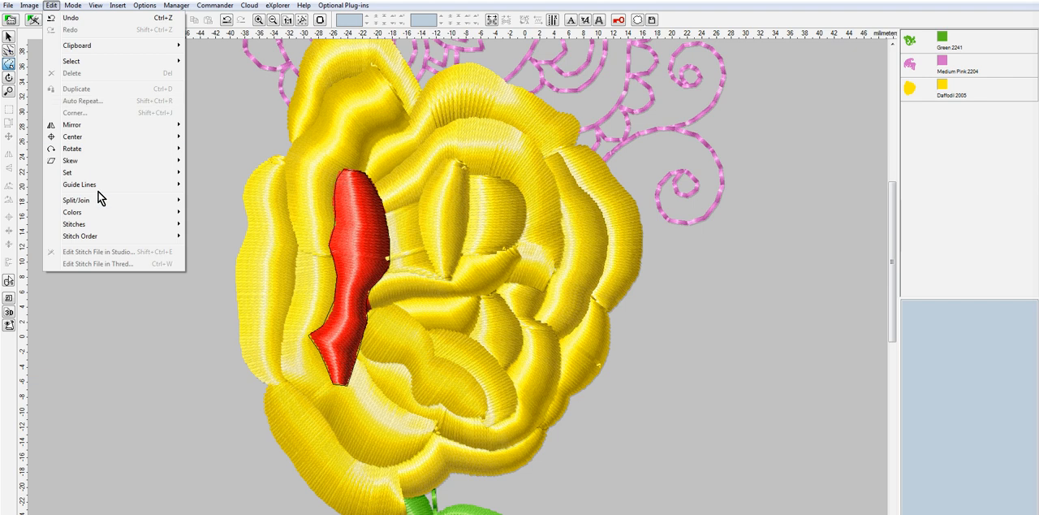
{"action": "mouse_move", "coordinate": [98, 203]}
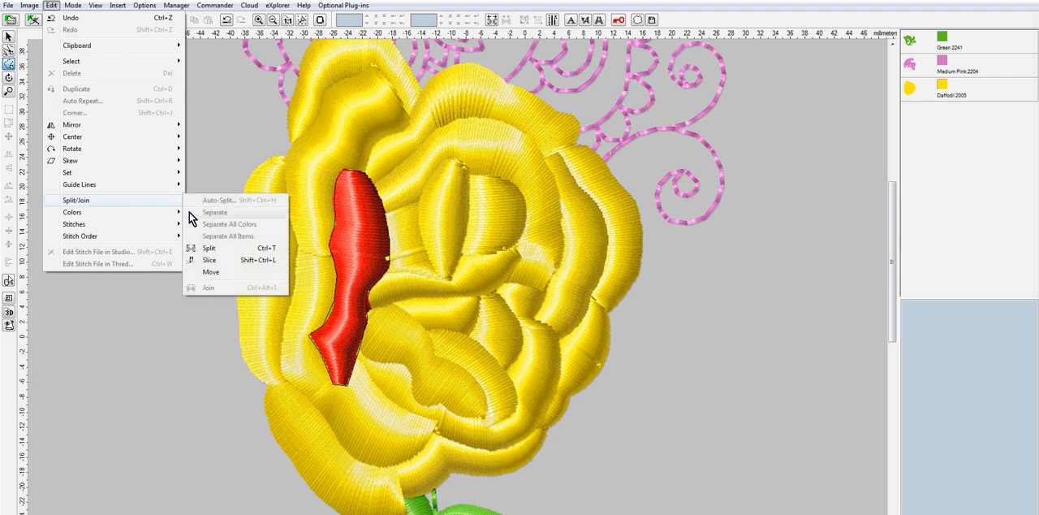
{"action": "left_click", "coordinate": [224, 258]}
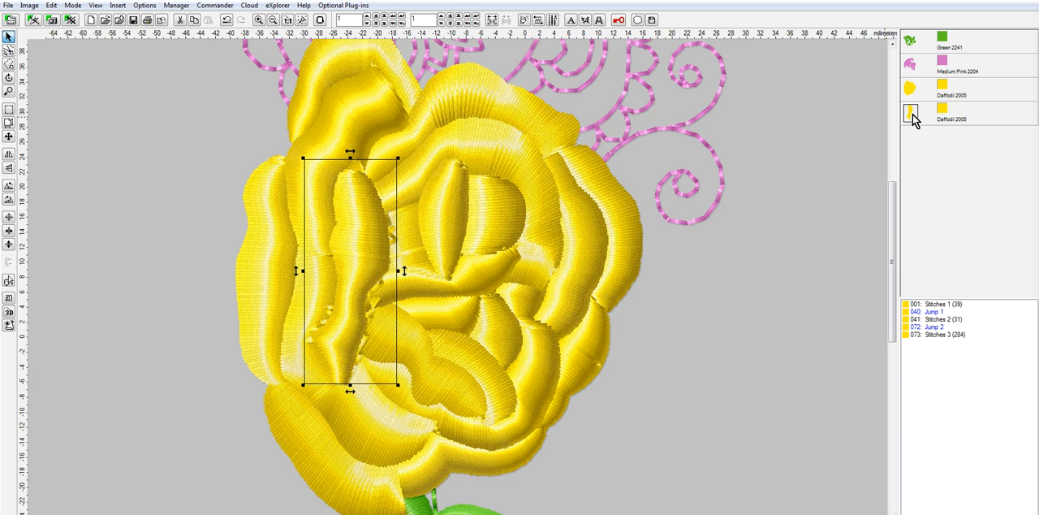
{"action": "left_click", "coordinate": [944, 112]}
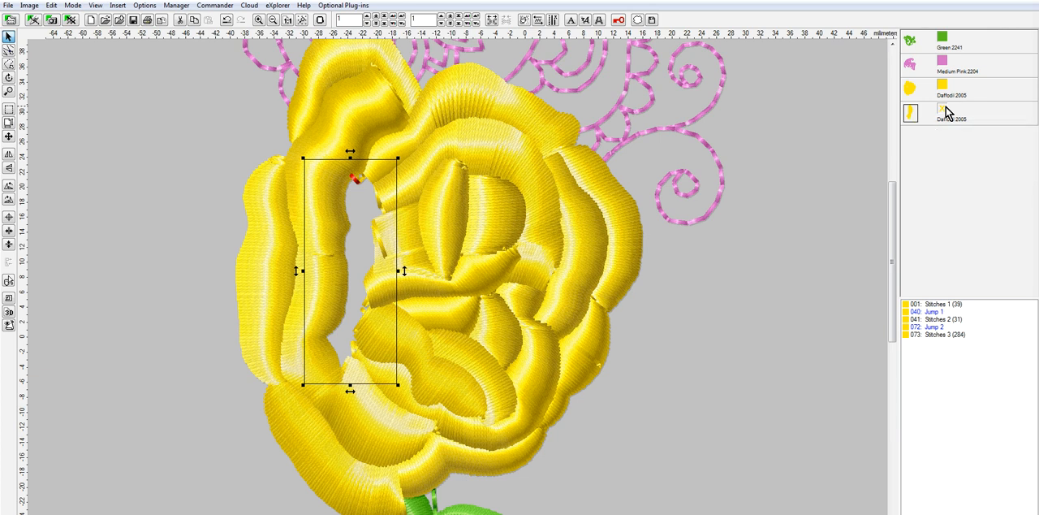
{"action": "left_click", "coordinate": [945, 112]}
Recolor the split-off petal to Golden Poppy 2048 from the Marathon Polyester thread catalog
{"action": "right_click", "coordinate": [945, 113]}
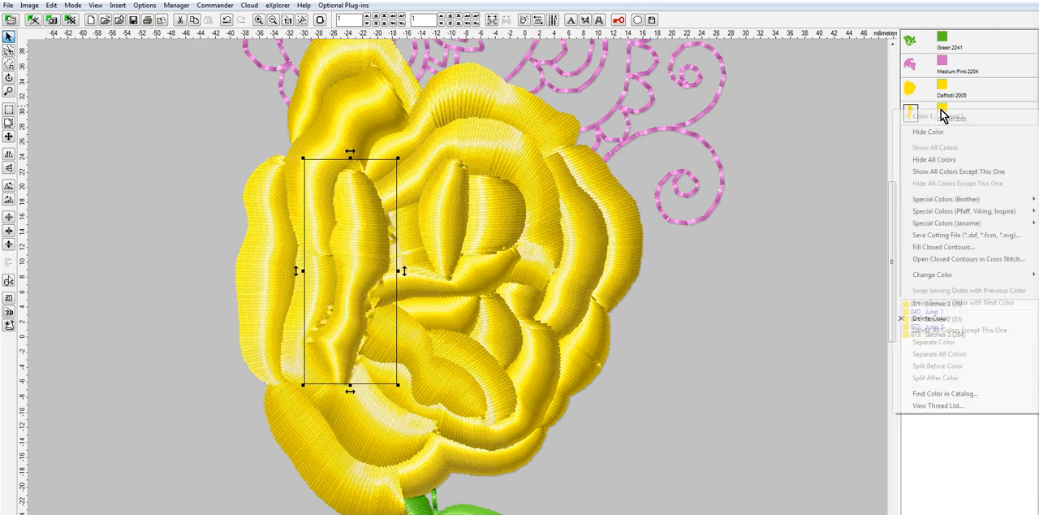
{"action": "mouse_move", "coordinate": [923, 277]}
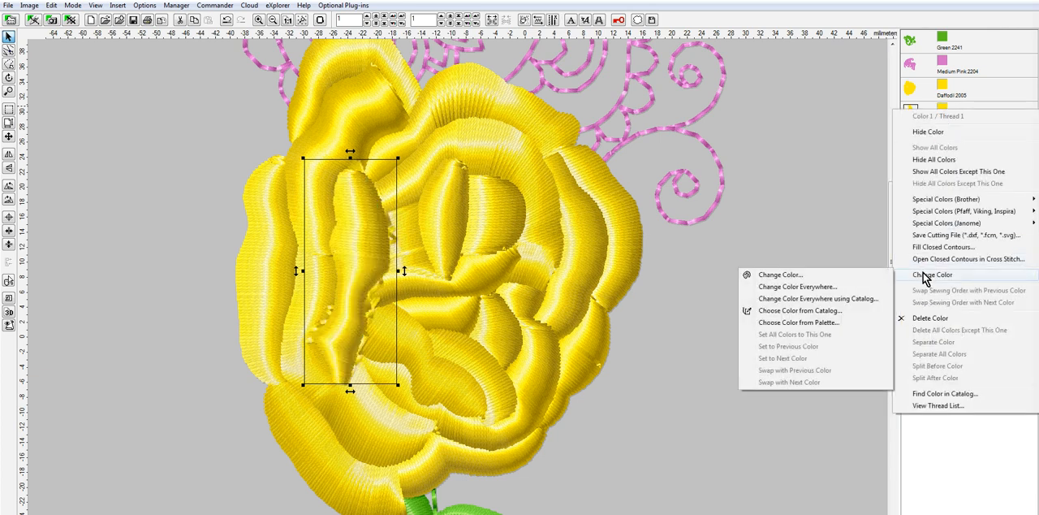
{"action": "left_click", "coordinate": [831, 312]}
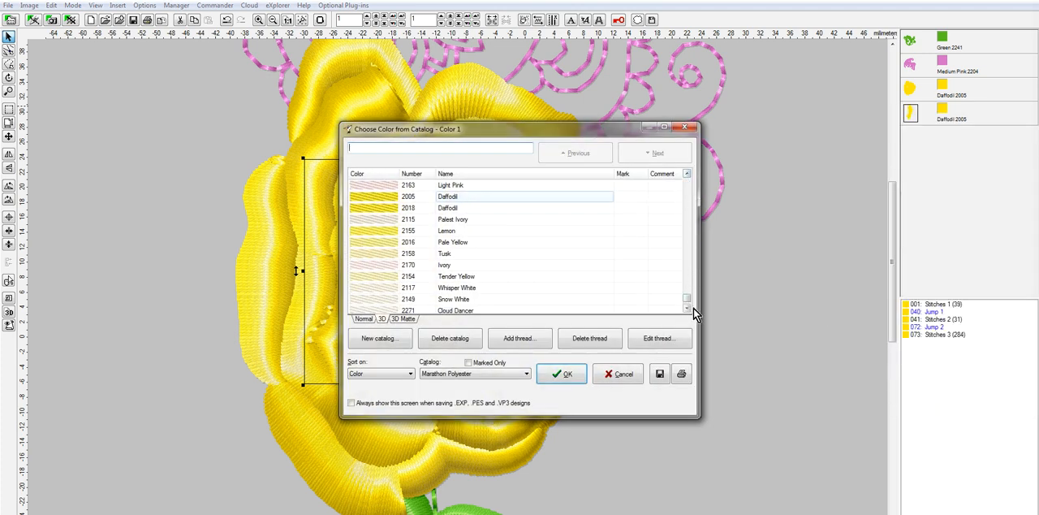
{"action": "left_click_drag", "start_coordinate": [688, 300], "coordinate": [689, 258]}
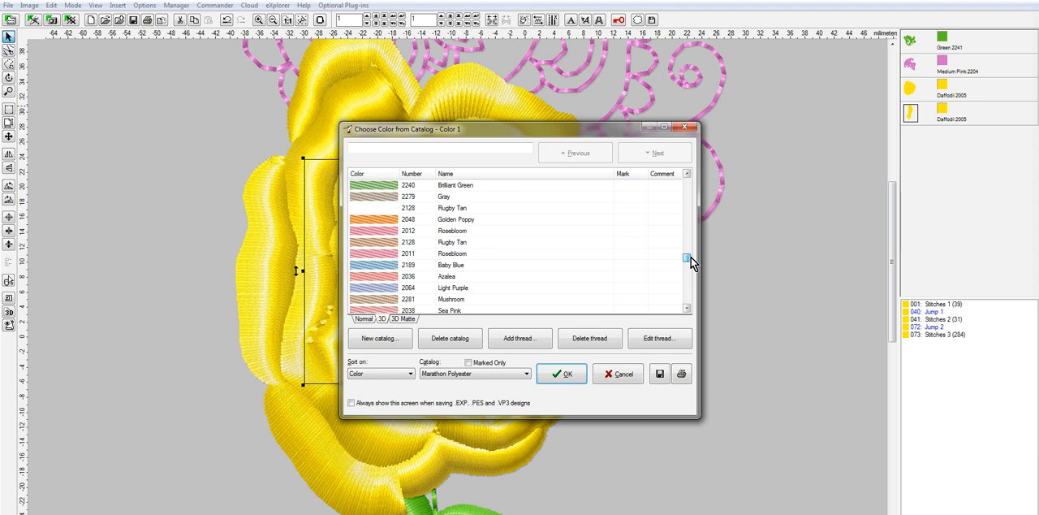
{"action": "left_click", "coordinate": [377, 220]}
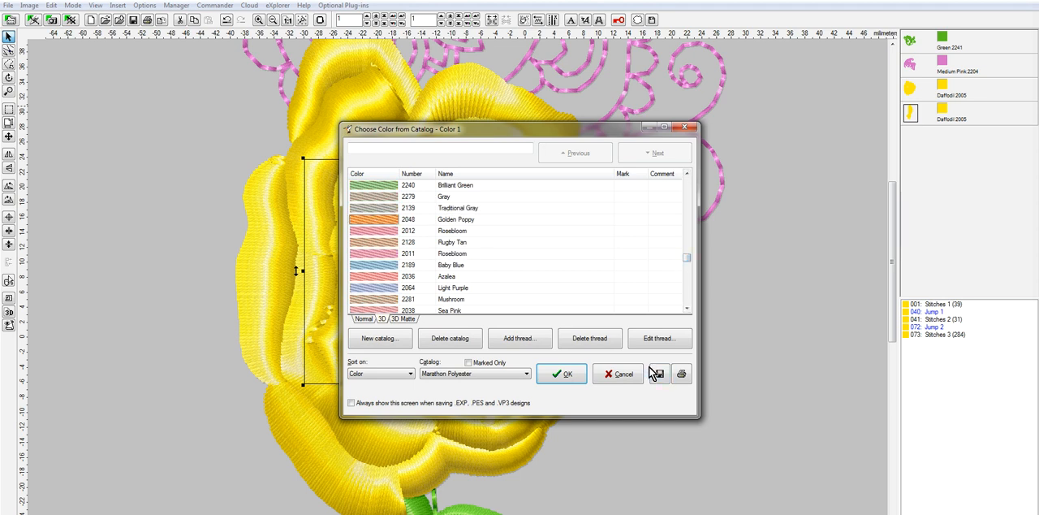
{"action": "left_click", "coordinate": [565, 375]}
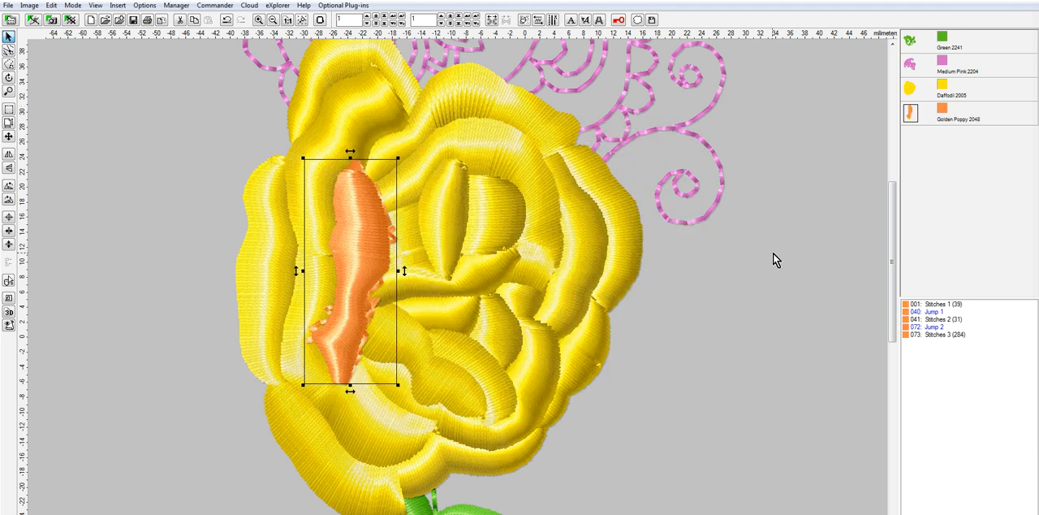
Select the remaining yellow rose object and hide it to expose the stray stitches along the orange petal's edges
{"action": "scroll", "coordinate": [451, 331], "scroll_direction": "up", "scroll_amount": 1}
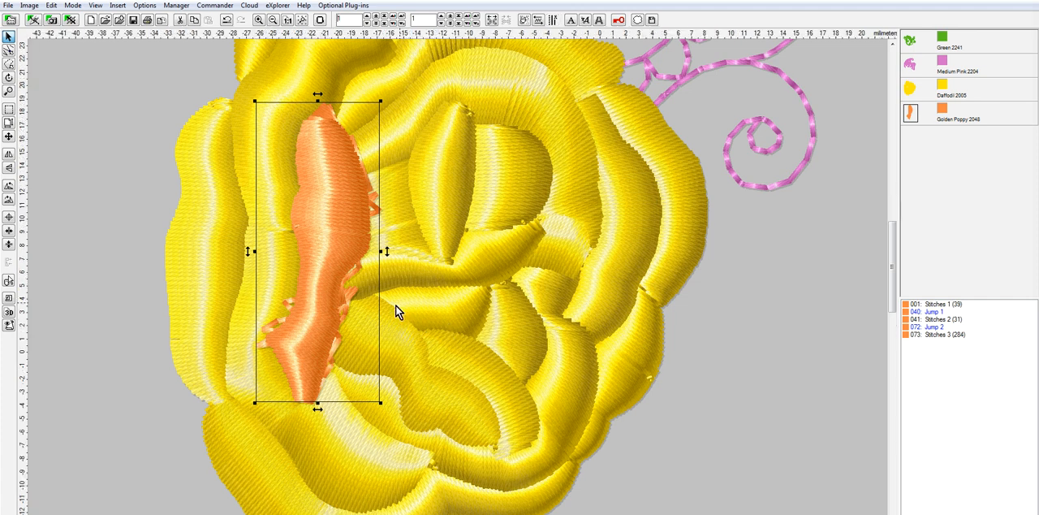
{"action": "scroll", "coordinate": [396, 307], "scroll_direction": "up", "scroll_amount": 1}
{"action": "scroll", "coordinate": [365, 333], "scroll_direction": "up", "scroll_amount": 1}
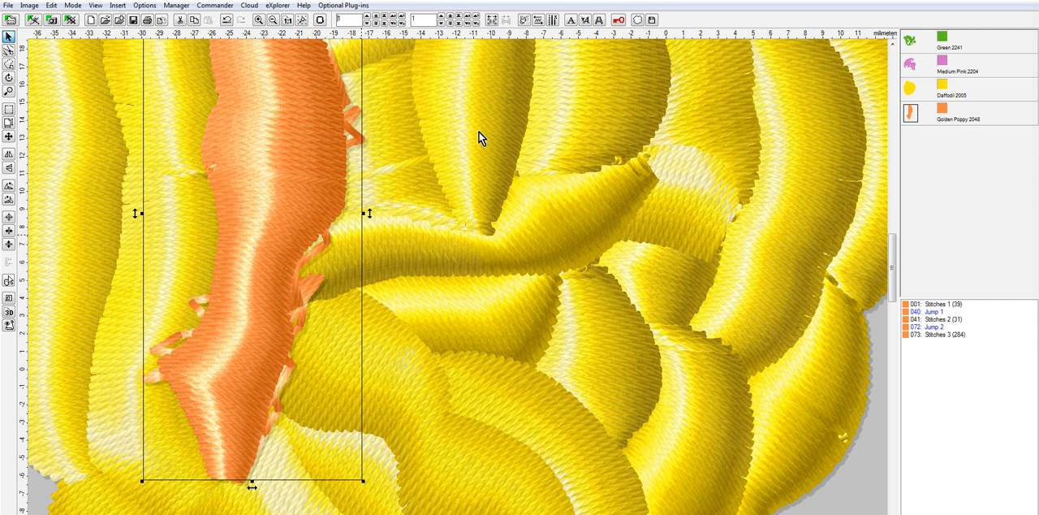
{"action": "left_click", "coordinate": [910, 90]}
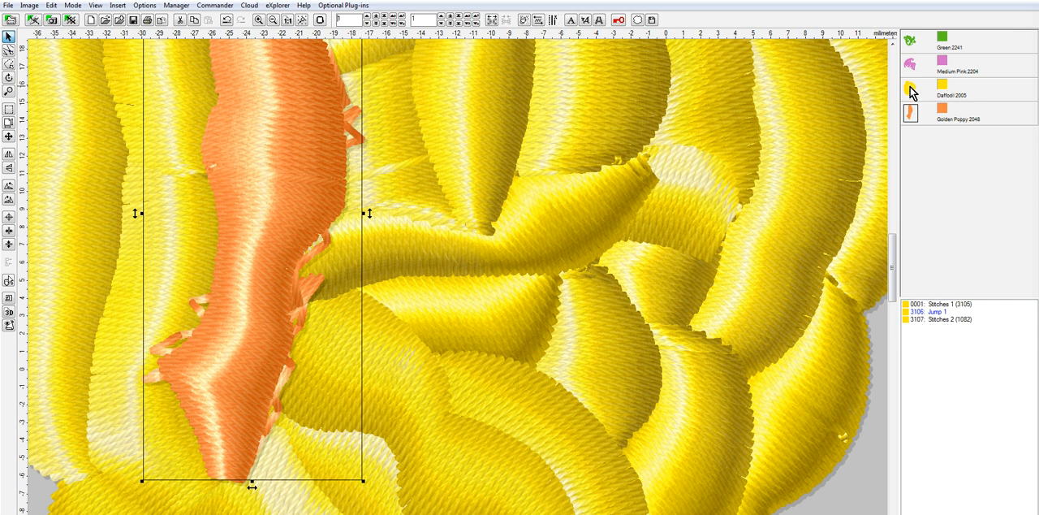
{"action": "left_click", "coordinate": [910, 89]}
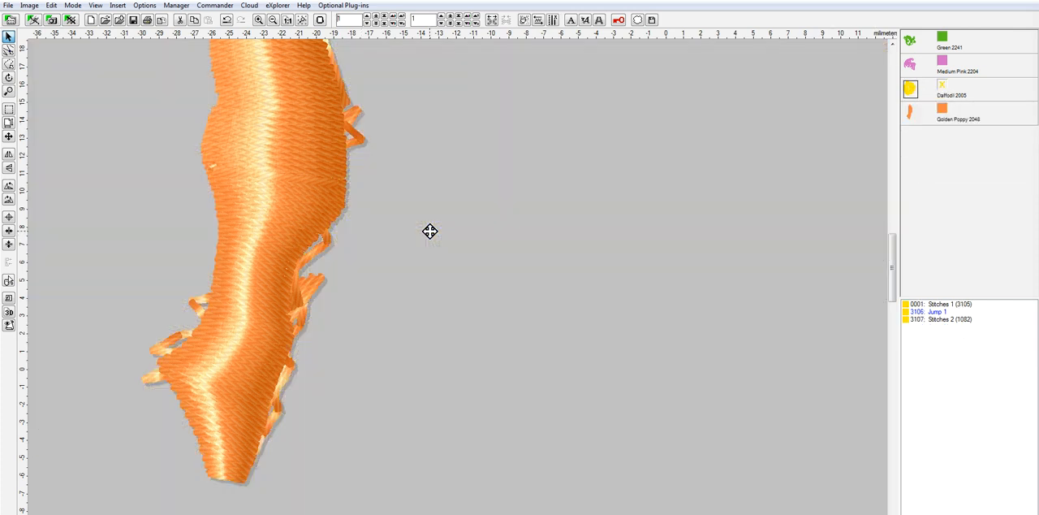
Select the orange petal's stitch points in wireframe view and move the stray ones along its left edge inside the shape
{"action": "scroll", "coordinate": [325, 258], "scroll_direction": "down", "scroll_amount": 2}
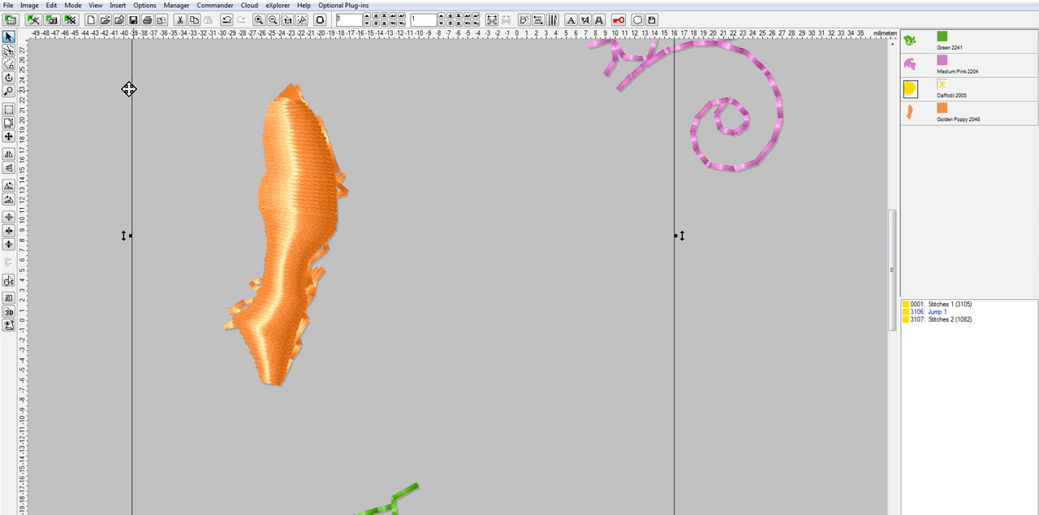
{"action": "left_click", "coordinate": [9, 50]}
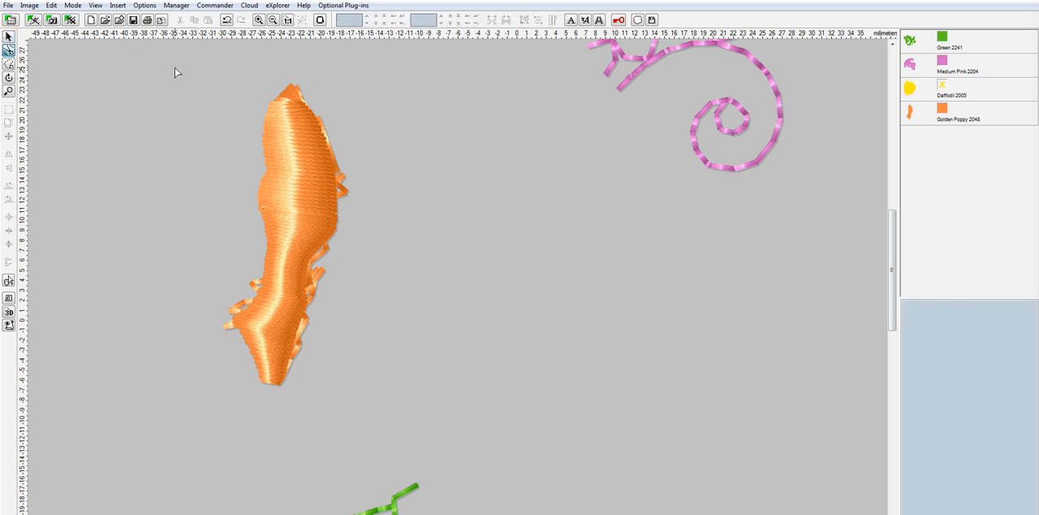
{"action": "left_click", "coordinate": [8, 51]}
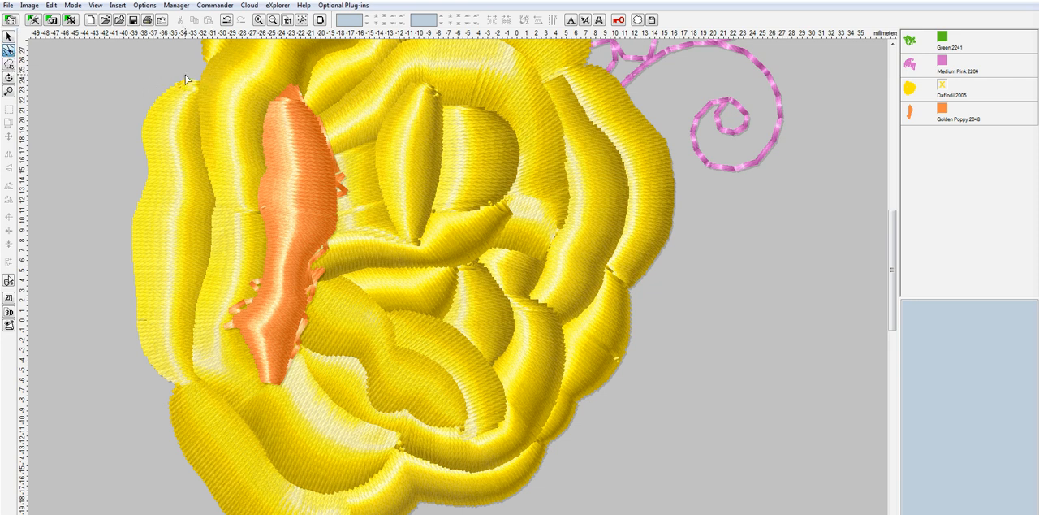
{"action": "left_click_drag", "start_coordinate": [423, 322], "coordinate": [396, 416]}
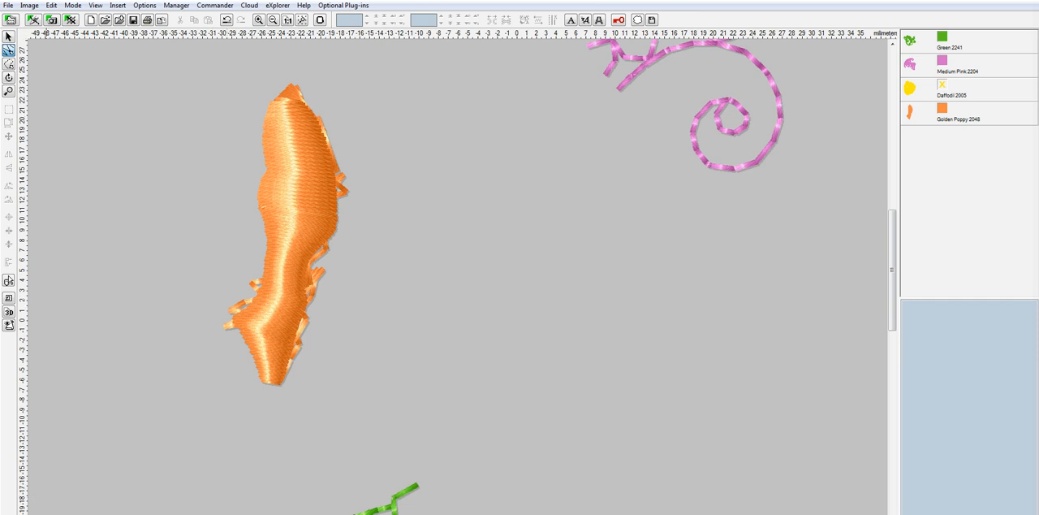
{"action": "left_click", "coordinate": [9, 280]}
{"action": "scroll", "coordinate": [384, 276], "scroll_direction": "up", "scroll_amount": 2}
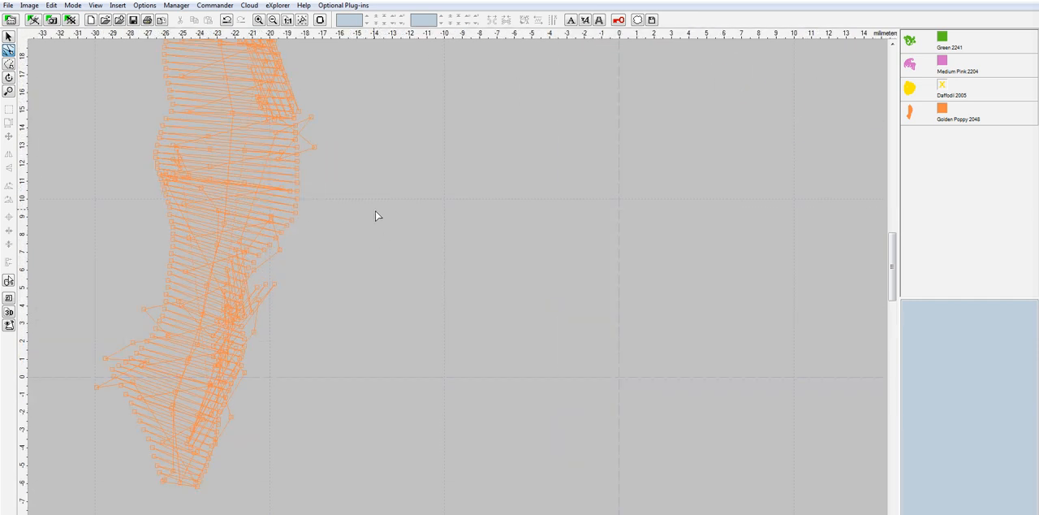
{"action": "scroll", "coordinate": [159, 356], "scroll_direction": "up", "scroll_amount": 2}
{"action": "scroll", "coordinate": [158, 356], "scroll_direction": "up", "scroll_amount": 1}
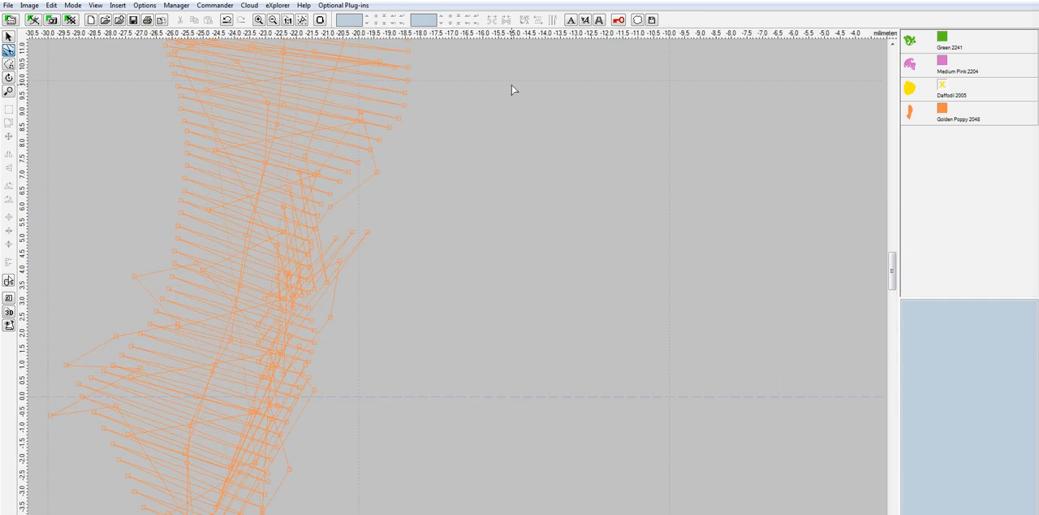
{"action": "left_click", "coordinate": [51, 415]}
{"action": "left_click_drag", "start_coordinate": [66, 365], "coordinate": [161, 364]}
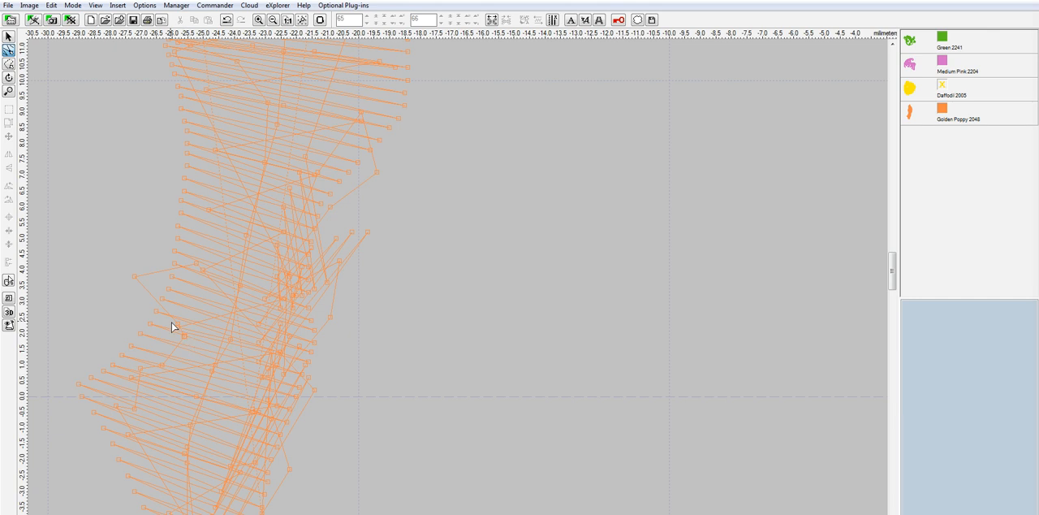
{"action": "left_click_drag", "start_coordinate": [132, 281], "coordinate": [200, 297]}
Move the stray stitch points protruding from the right edge of the petal's narrow middle section inside its outline
{"action": "left_click_drag", "start_coordinate": [308, 309], "coordinate": [274, 303]}
{"action": "left_click_drag", "start_coordinate": [353, 234], "coordinate": [284, 237]}
{"action": "left_click_drag", "start_coordinate": [347, 261], "coordinate": [297, 266]}
{"action": "left_click_drag", "start_coordinate": [337, 237], "coordinate": [279, 251]}
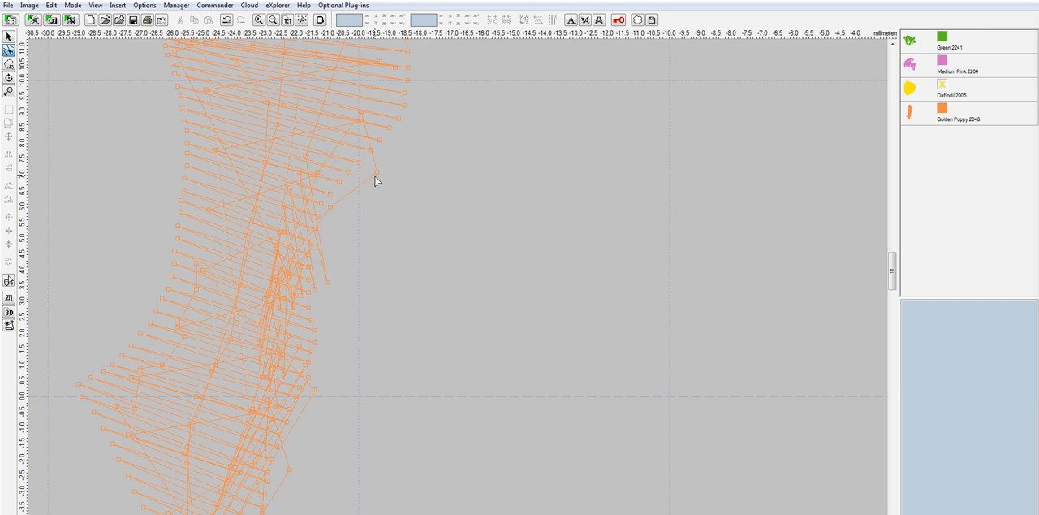
{"action": "left_click_drag", "start_coordinate": [376, 176], "coordinate": [347, 169]}
{"action": "left_click_drag", "start_coordinate": [332, 211], "coordinate": [302, 214]}
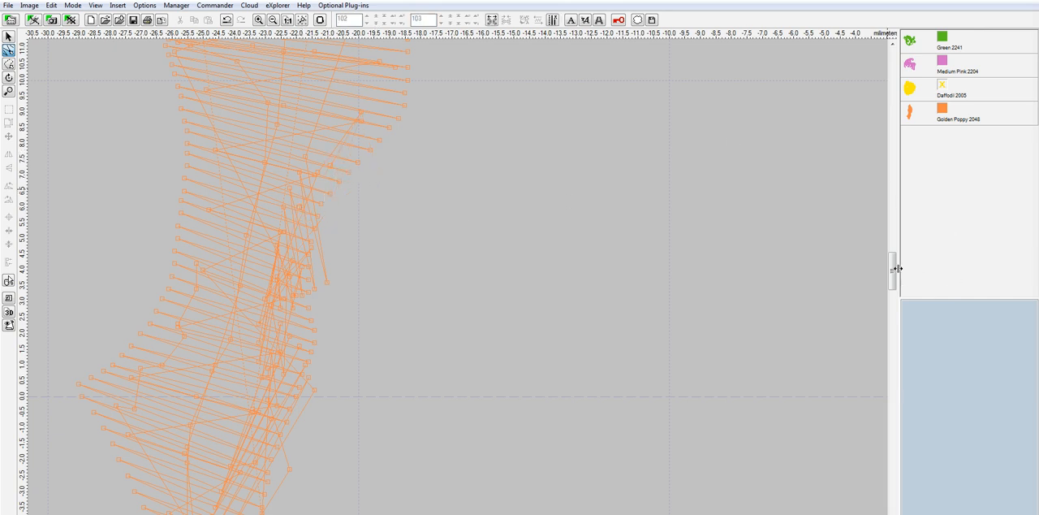
Pull the stray stitch points along the petal's upper right edge and at its tip inside the outline
{"action": "left_click_drag", "start_coordinate": [895, 268], "coordinate": [898, 244]}
{"action": "left_click_drag", "start_coordinate": [440, 285], "coordinate": [386, 285]}
{"action": "left_click_drag", "start_coordinate": [432, 232], "coordinate": [317, 246]}
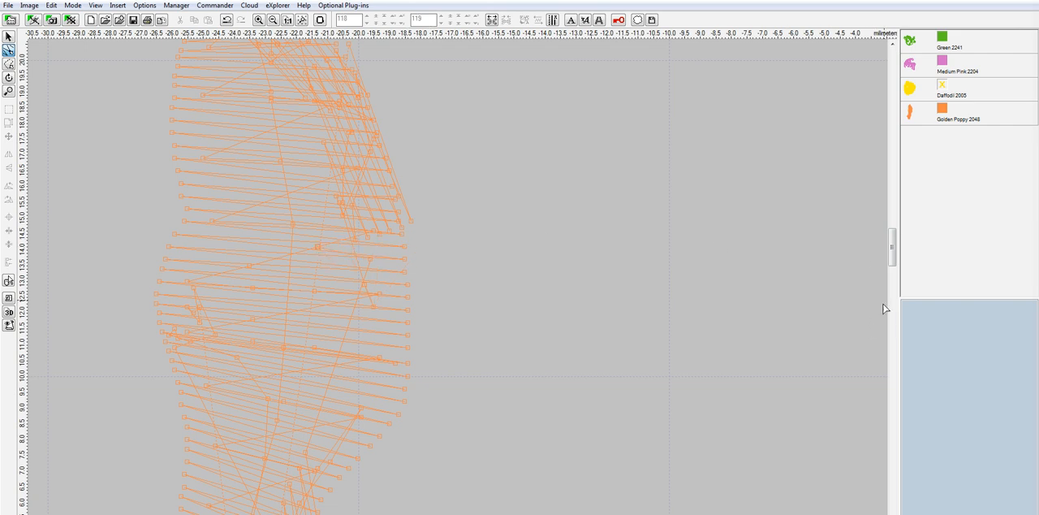
{"action": "left_click_drag", "start_coordinate": [893, 244], "coordinate": [892, 232]}
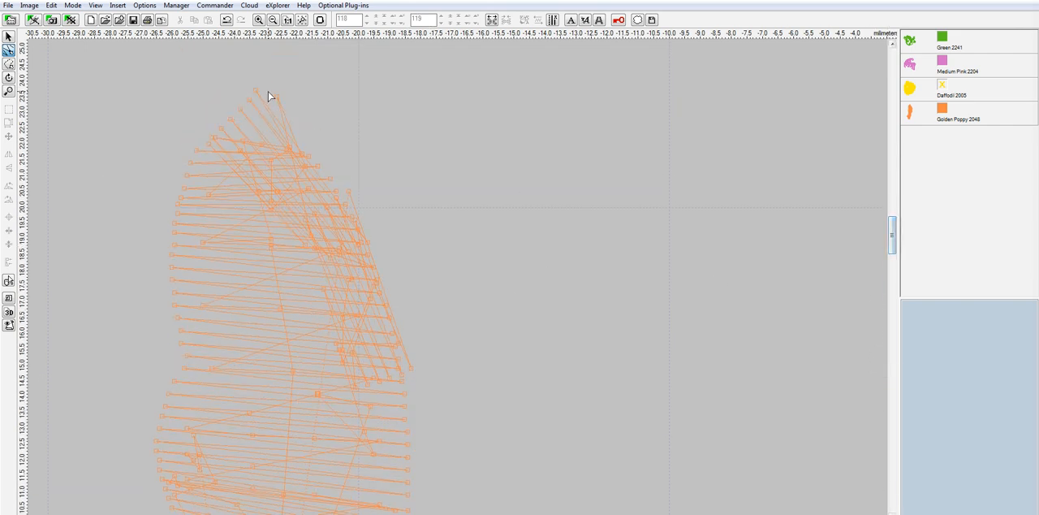
{"action": "left_click_drag", "start_coordinate": [275, 96], "coordinate": [260, 113]}
{"action": "left_click_drag", "start_coordinate": [349, 190], "coordinate": [345, 231]}
{"action": "left_click_drag", "start_coordinate": [348, 191], "coordinate": [348, 245]}
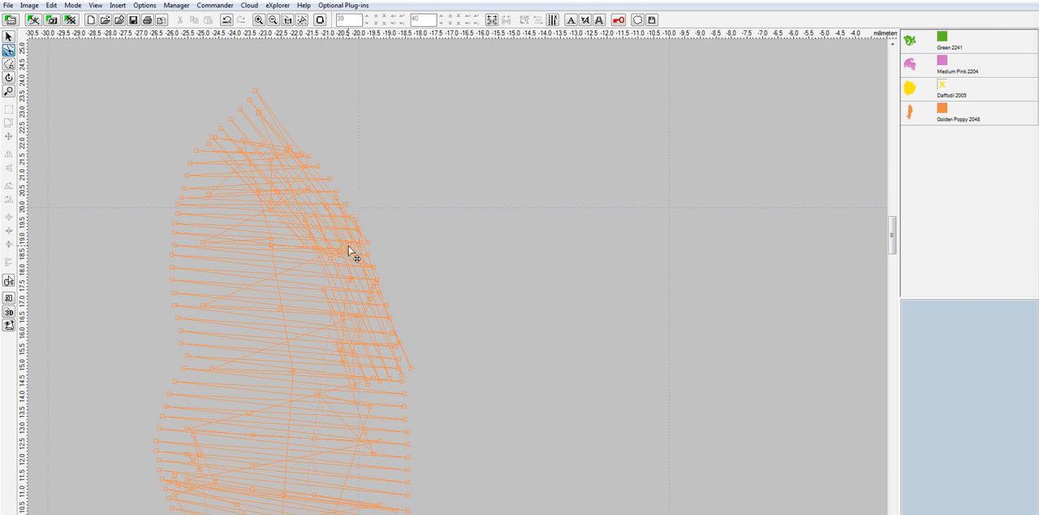
Show the yellow rose again in 3D rendering and examine the orange petal's edges against it
{"action": "left_click", "coordinate": [943, 84]}
{"action": "left_click", "coordinate": [8, 36]}
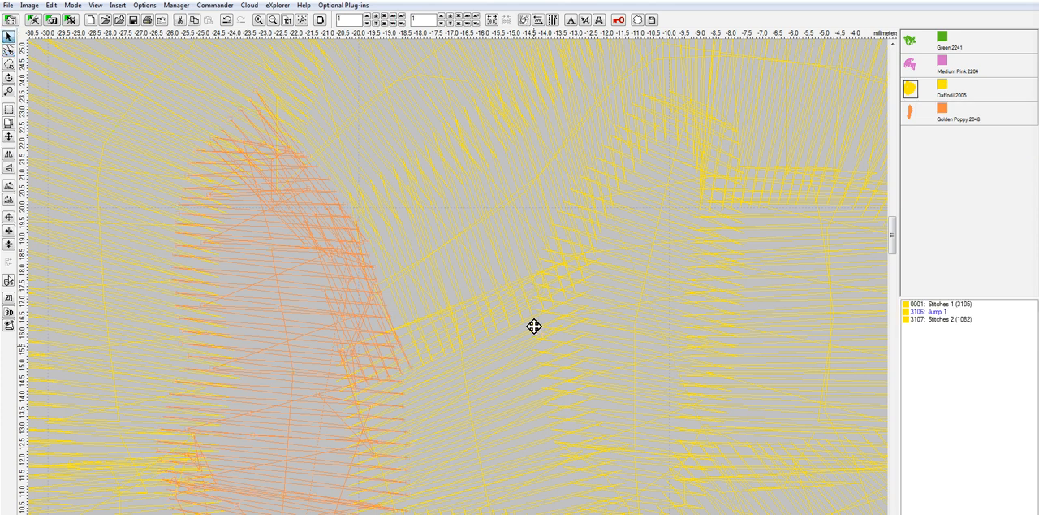
{"action": "left_click", "coordinate": [553, 19]}
{"action": "scroll", "coordinate": [503, 333], "scroll_direction": "down", "scroll_amount": 2}
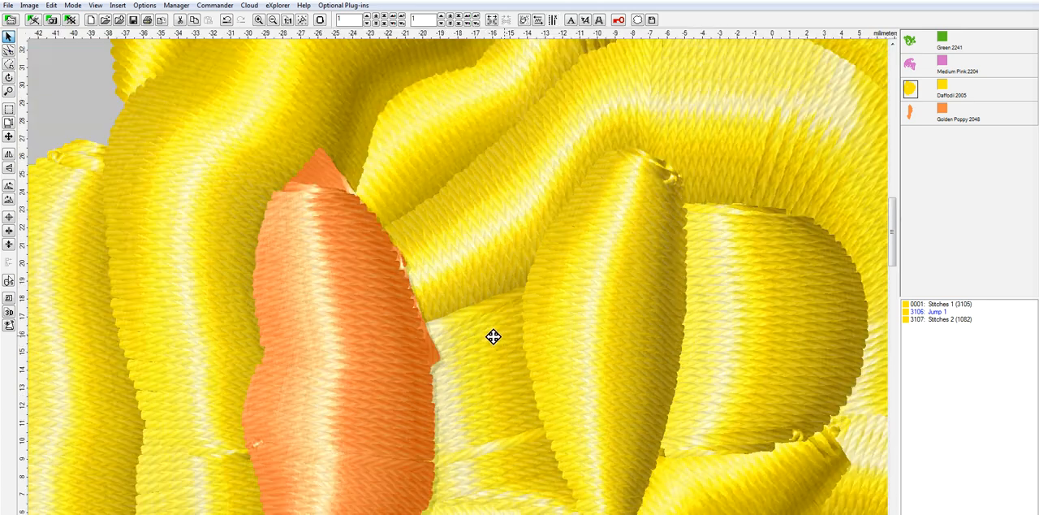
{"action": "scroll", "coordinate": [494, 336], "scroll_direction": "down", "scroll_amount": 3}
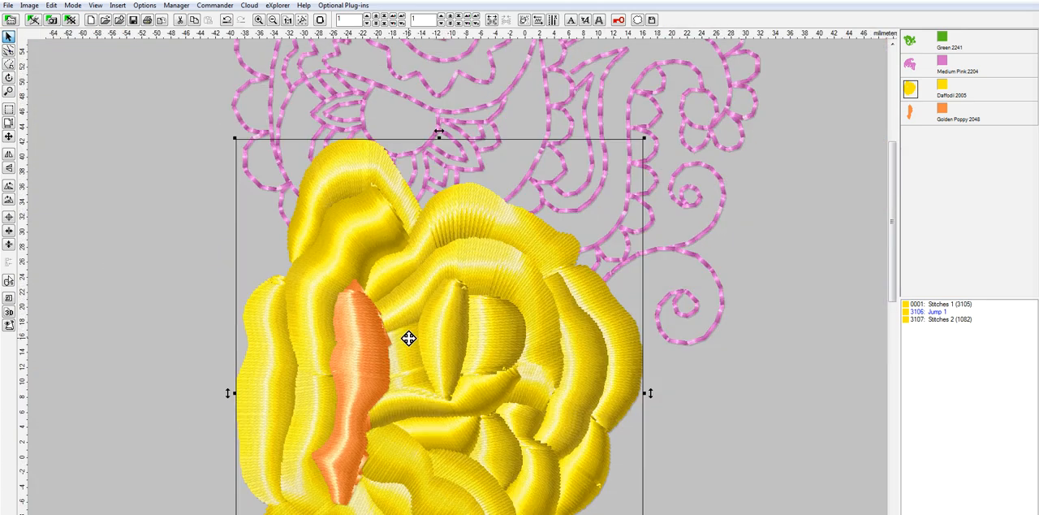
{"action": "scroll", "coordinate": [366, 500], "scroll_direction": "up", "scroll_amount": 1}
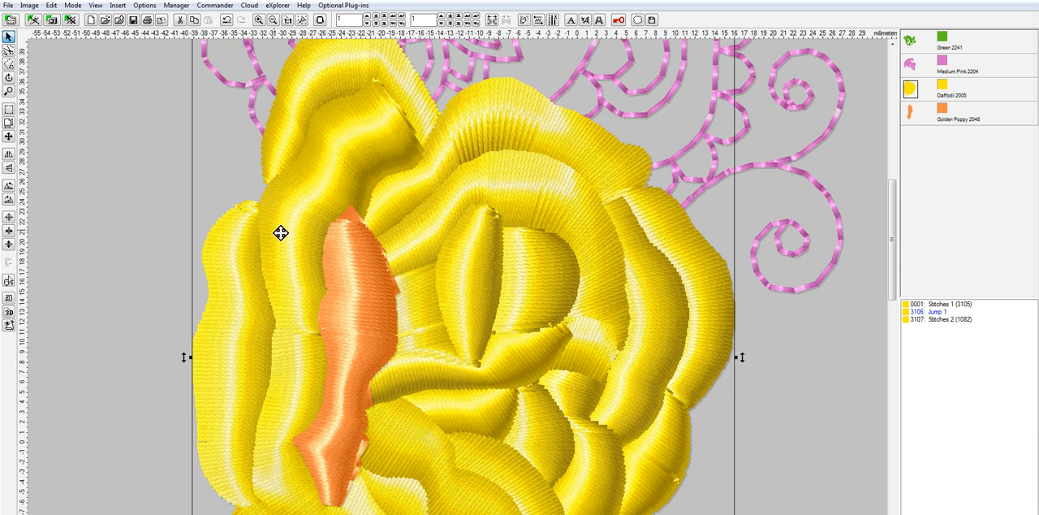
Hide the yellow rose, reselect the orange petal's stitch points, and move the stray ones on its lower right edge inward
{"action": "left_click", "coordinate": [944, 91]}
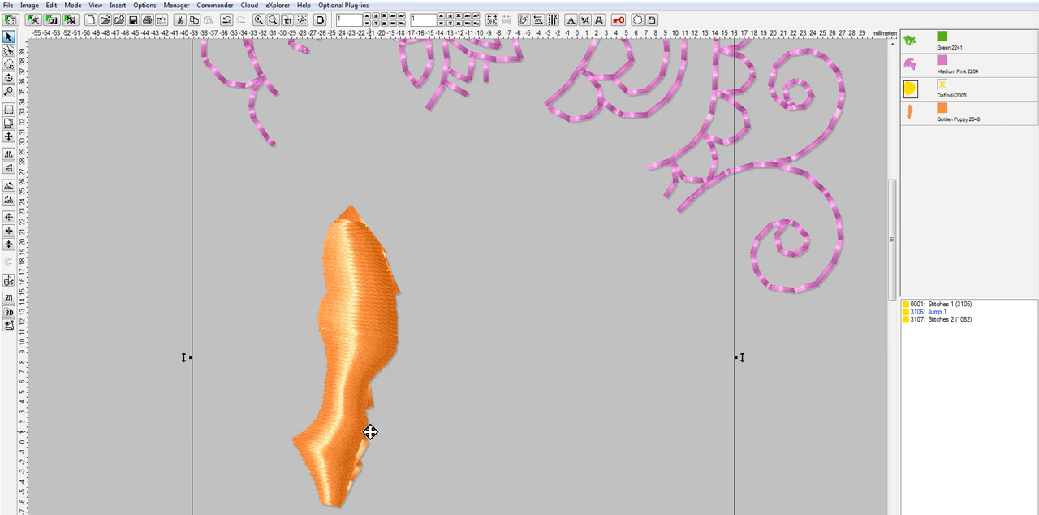
{"action": "left_click", "coordinate": [9, 51]}
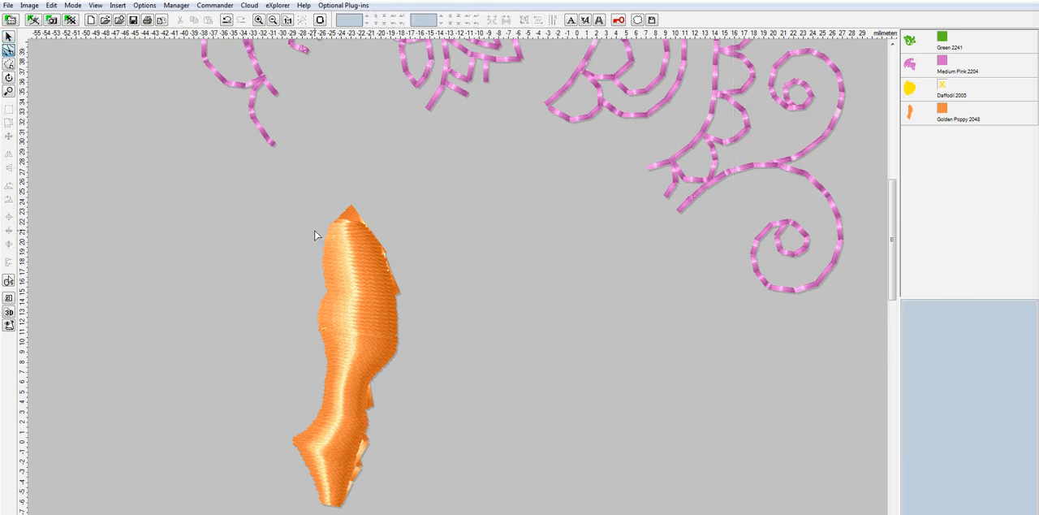
{"action": "left_click_drag", "start_coordinate": [230, 182], "coordinate": [457, 514]}
{"action": "scroll", "coordinate": [361, 503], "scroll_direction": "up", "scroll_amount": 7}
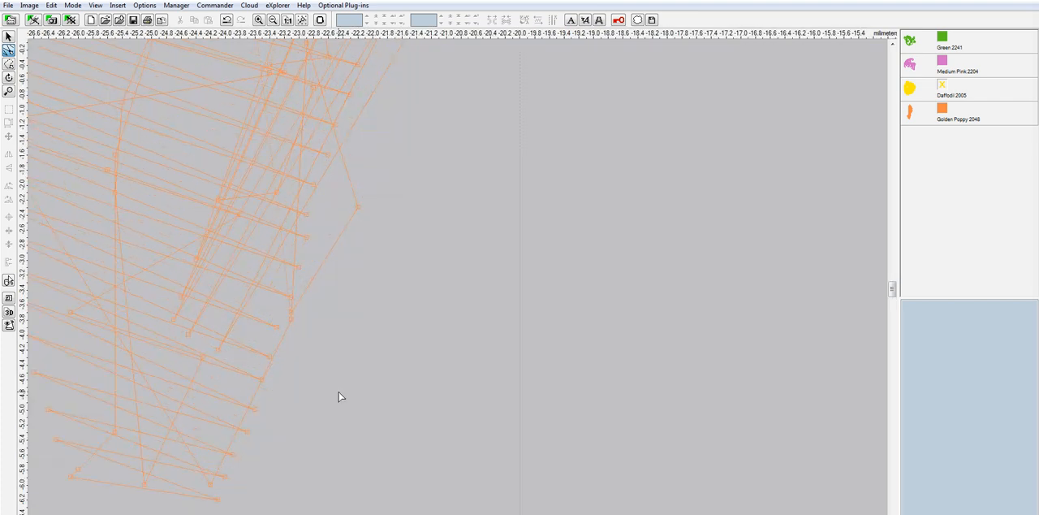
{"action": "left_click", "coordinate": [360, 209]}
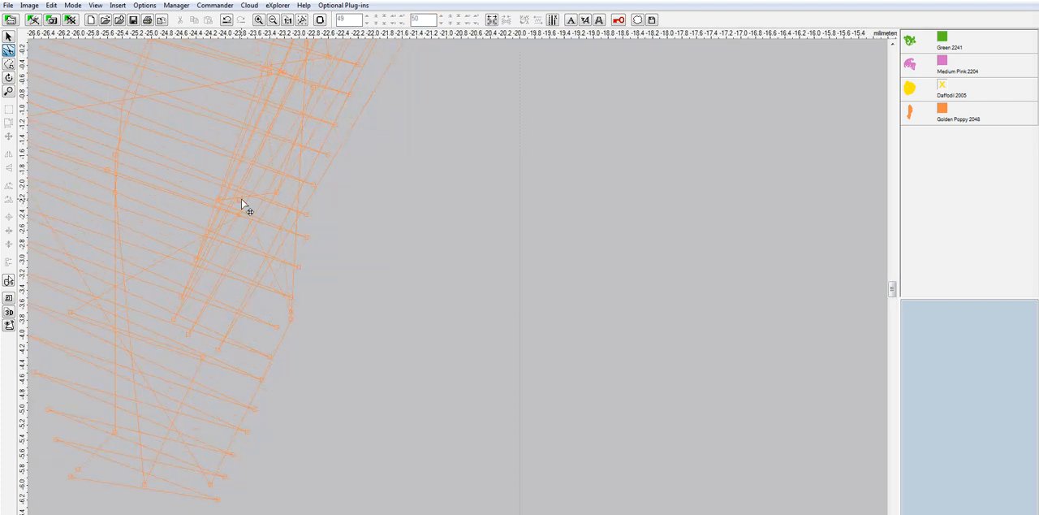
{"action": "left_click_drag", "start_coordinate": [292, 312], "coordinate": [277, 249]}
{"action": "scroll", "coordinate": [401, 216], "scroll_direction": "down", "scroll_amount": 2}
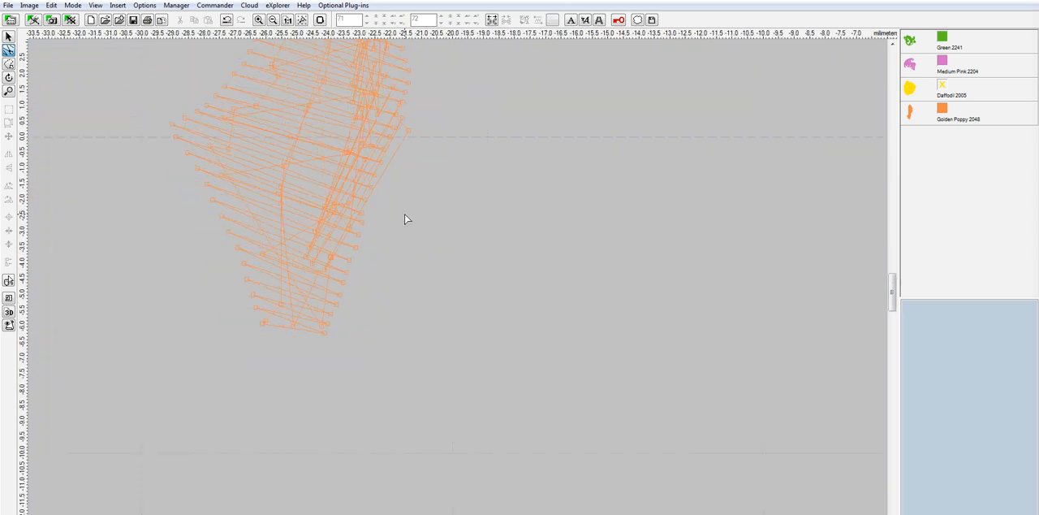
{"action": "left_click", "coordinate": [407, 131]}
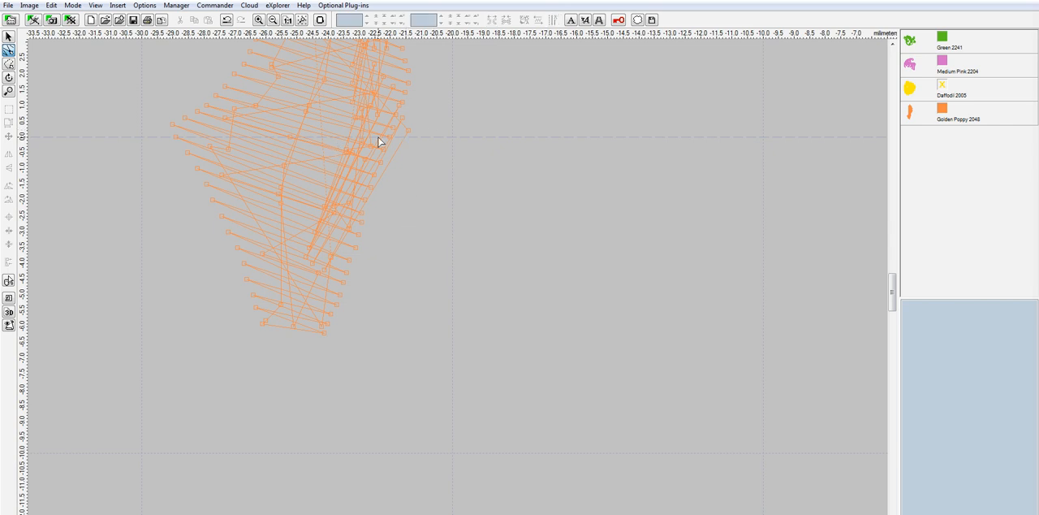
{"action": "left_click_drag", "start_coordinate": [408, 131], "coordinate": [347, 131]}
Move the stitch point sticking out of the petal's upper right edge inward, and check the petal in 3D rendering
{"action": "scroll", "coordinate": [504, 223], "scroll_direction": "down", "scroll_amount": 2}
{"action": "scroll", "coordinate": [505, 226], "scroll_direction": "down", "scroll_amount": 1}
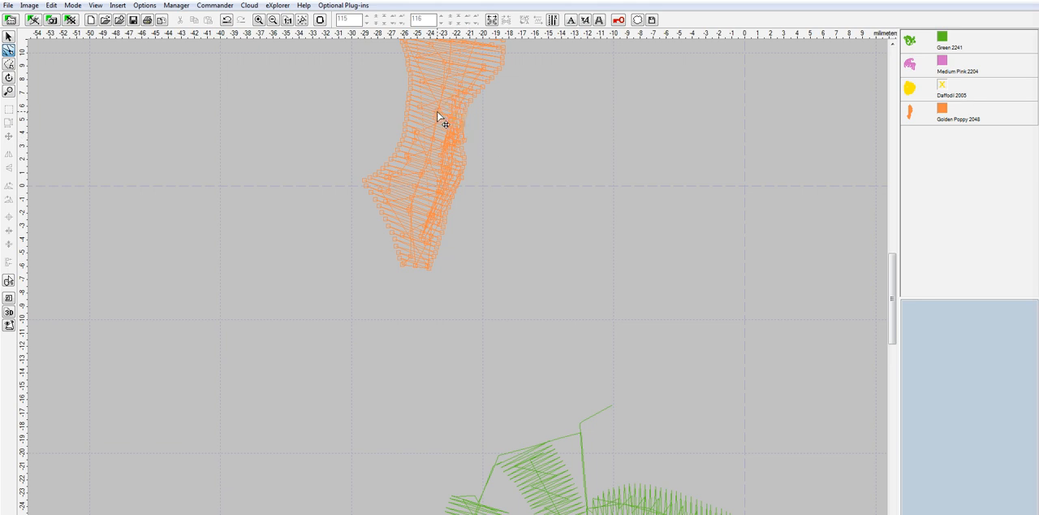
{"action": "left_click_drag", "start_coordinate": [889, 275], "coordinate": [890, 232]}
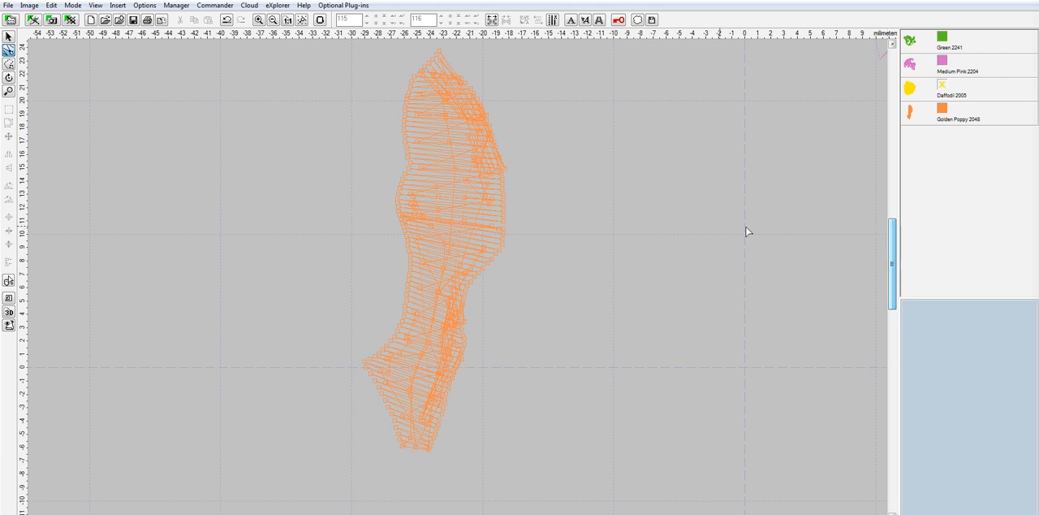
{"action": "scroll", "coordinate": [515, 177], "scroll_direction": "up", "scroll_amount": 3}
{"action": "left_click_drag", "start_coordinate": [466, 145], "coordinate": [361, 145]}
{"action": "mouse_move", "coordinate": [896, 259]}
{"action": "left_mouse_down"}
{"action": "mouse_move", "coordinate": [900, 235]}
{"action": "mouse_move", "coordinate": [902, 258]}
{"action": "left_mouse_up"}
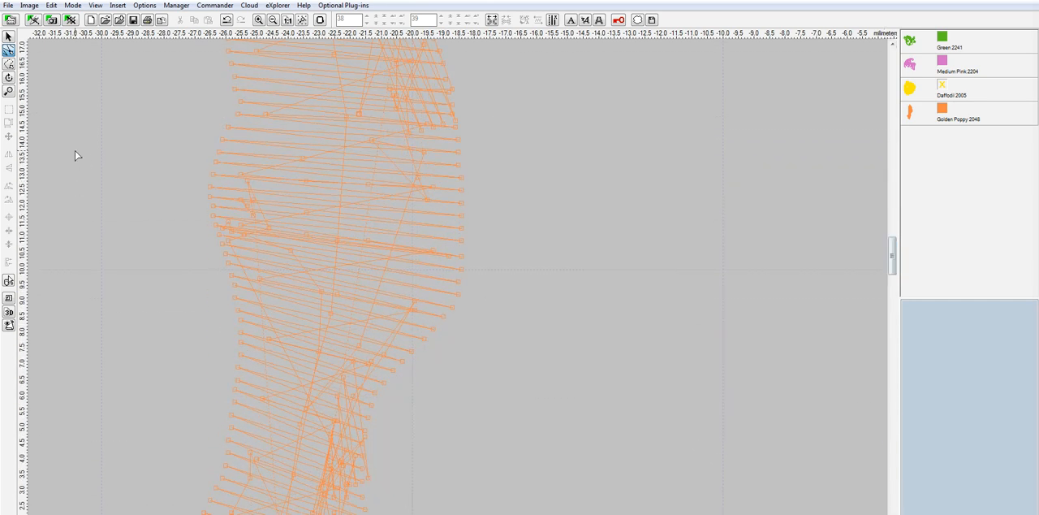
{"action": "left_click", "coordinate": [8, 37]}
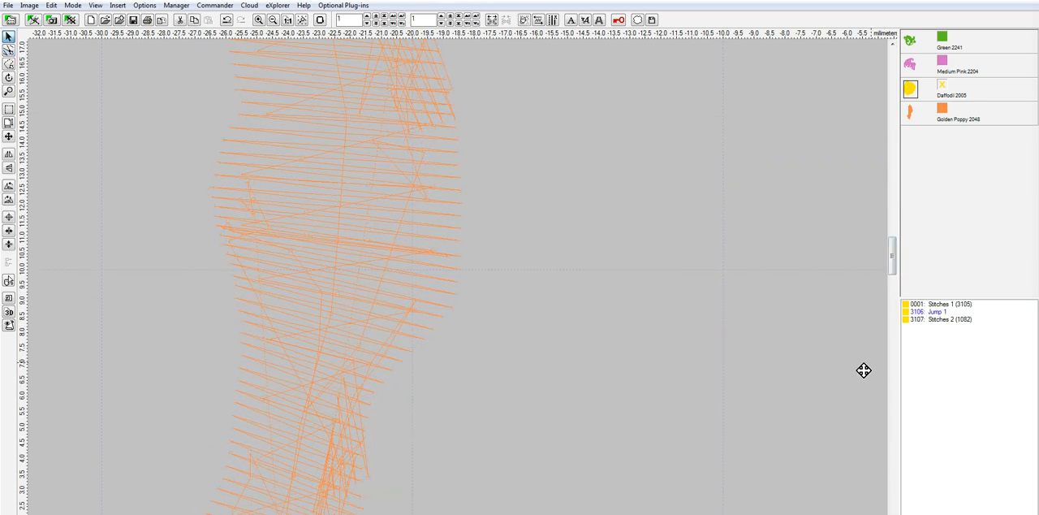
{"action": "key", "text": "3"}
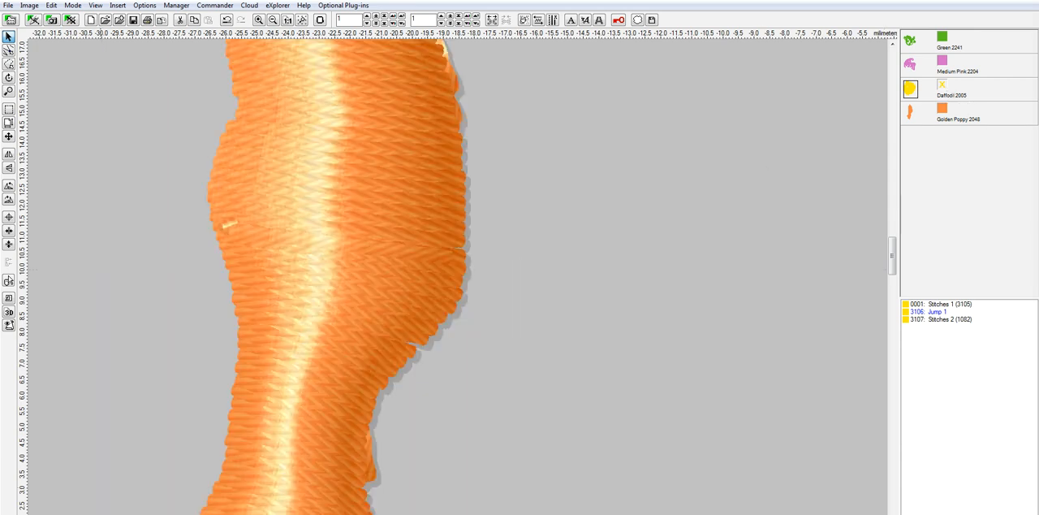
{"action": "scroll", "coordinate": [692, 244], "scroll_direction": "down", "scroll_amount": 3}
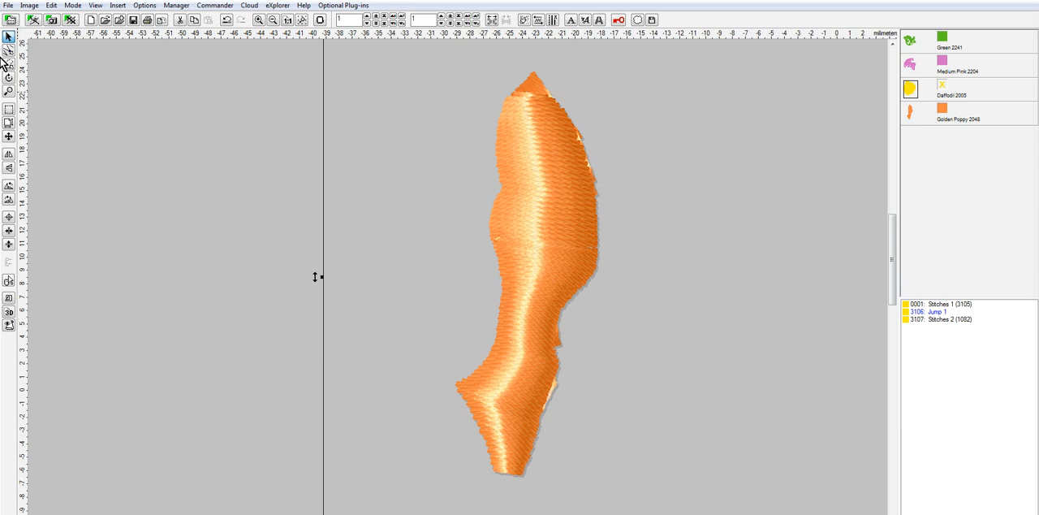
Reselect the petal's stitch points in wireframe view and move the remaining stray points on the lower right edge inside
{"action": "left_click", "coordinate": [9, 51]}
{"action": "left_click_drag", "start_coordinate": [385, 55], "coordinate": [716, 512]}
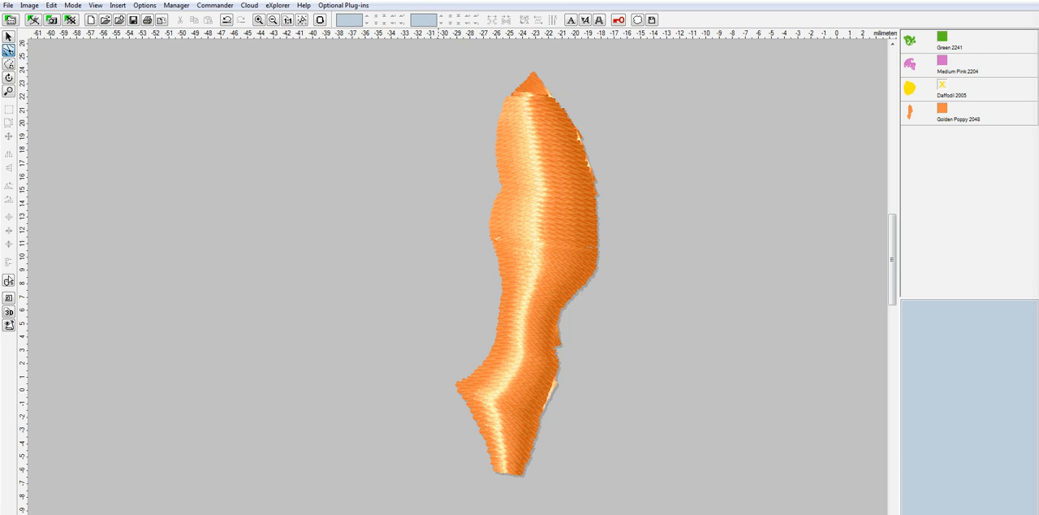
{"action": "key", "text": "3"}
{"action": "scroll", "coordinate": [610, 426], "scroll_direction": "up", "scroll_amount": 3}
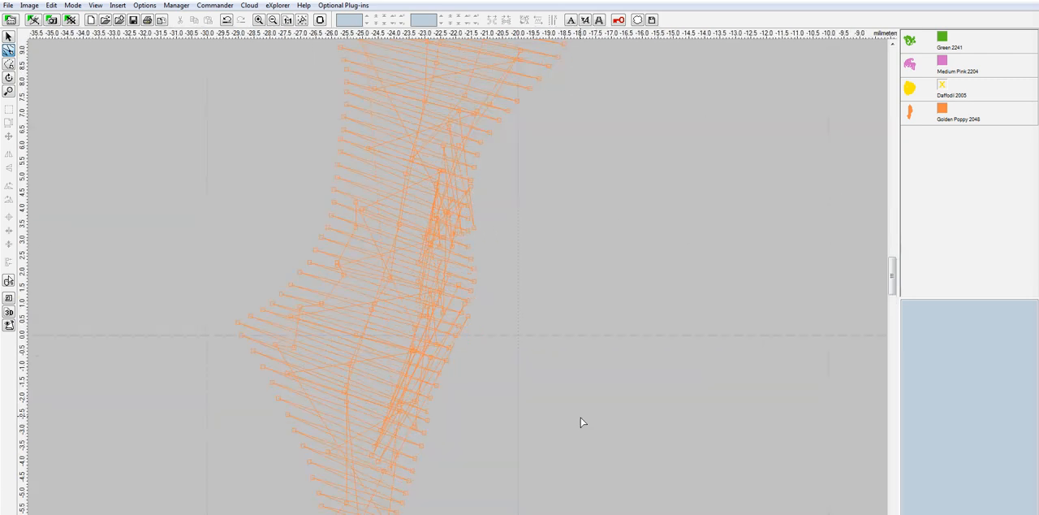
{"action": "scroll", "coordinate": [423, 318], "scroll_direction": "up", "scroll_amount": 2}
{"action": "left_click", "coordinate": [501, 308]}
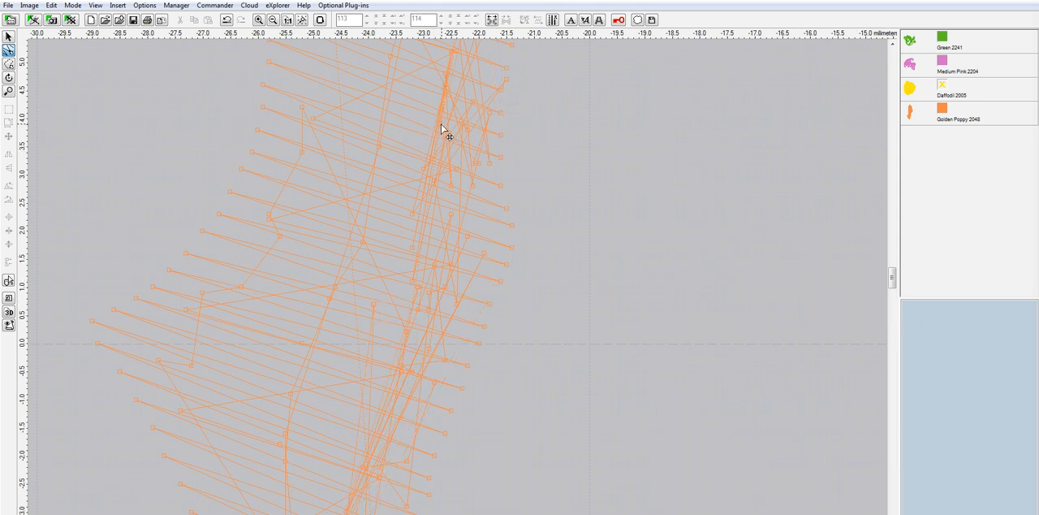
Show the yellow rose again in 3D rendering and review the cleaned orange petal within the whole design
{"action": "scroll", "coordinate": [822, 228], "scroll_direction": "down", "scroll_amount": 3}
{"action": "scroll", "coordinate": [733, 237], "scroll_direction": "down", "scroll_amount": 1}
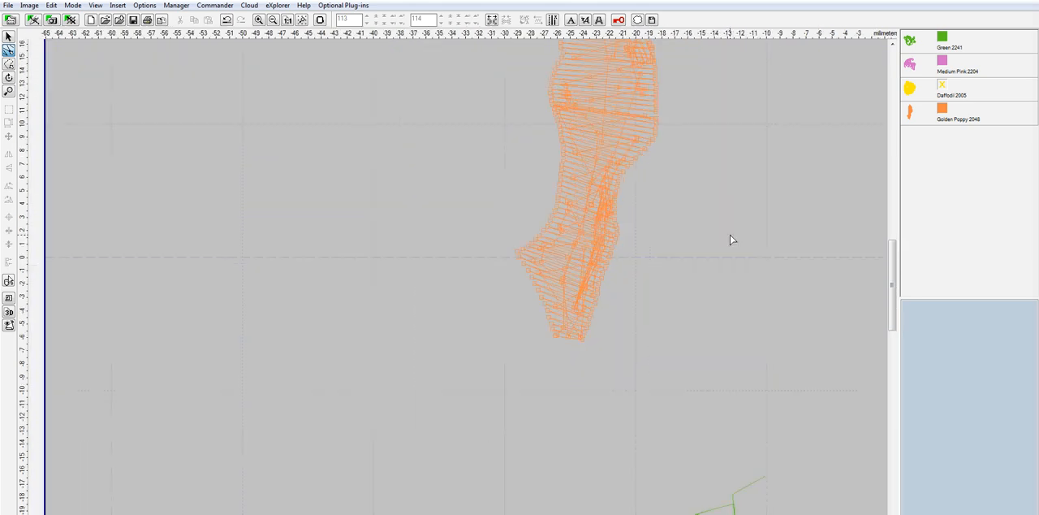
{"action": "scroll", "coordinate": [890, 247], "scroll_direction": "up", "scroll_amount": 3}
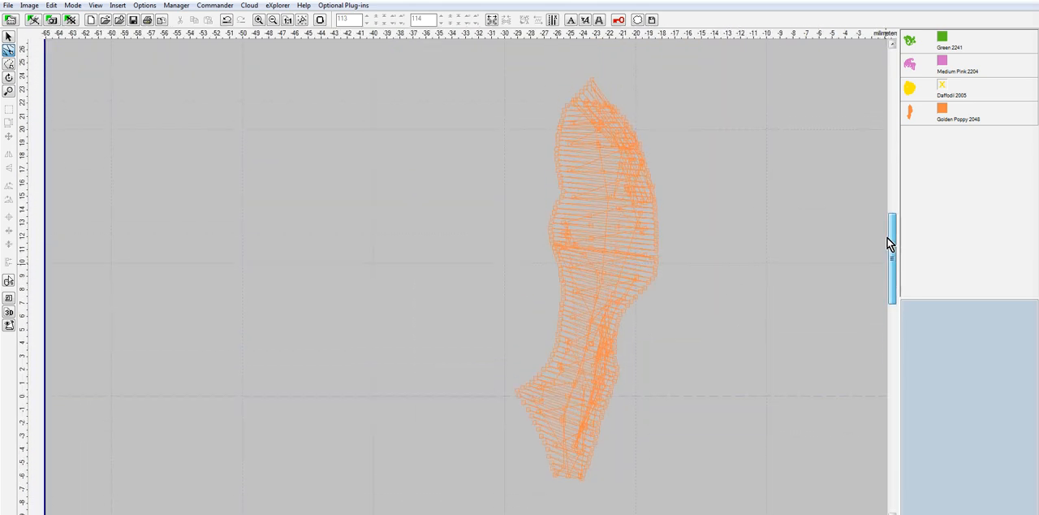
{"action": "left_click", "coordinate": [944, 88]}
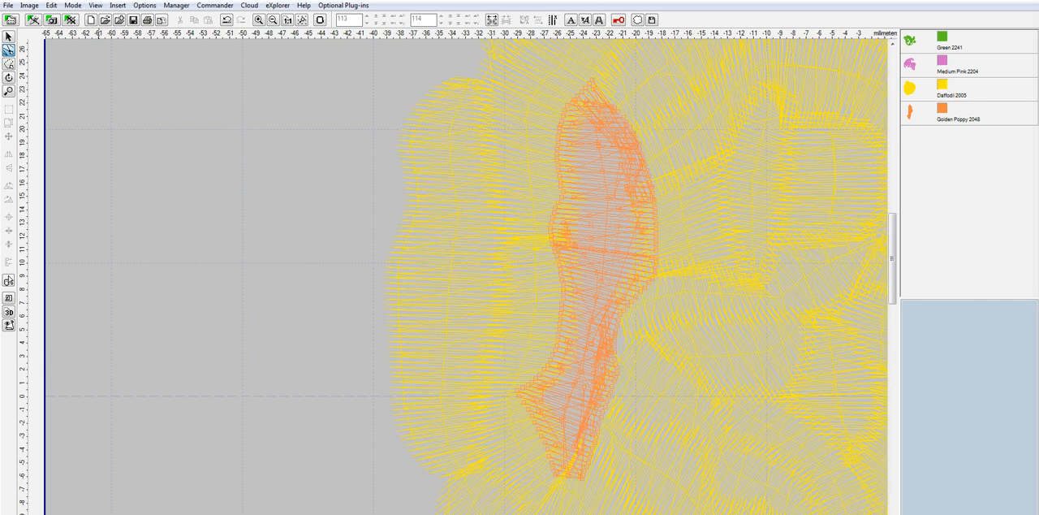
{"action": "left_click", "coordinate": [9, 312]}
{"action": "scroll", "coordinate": [591, 259], "scroll_direction": "down", "scroll_amount": 3}
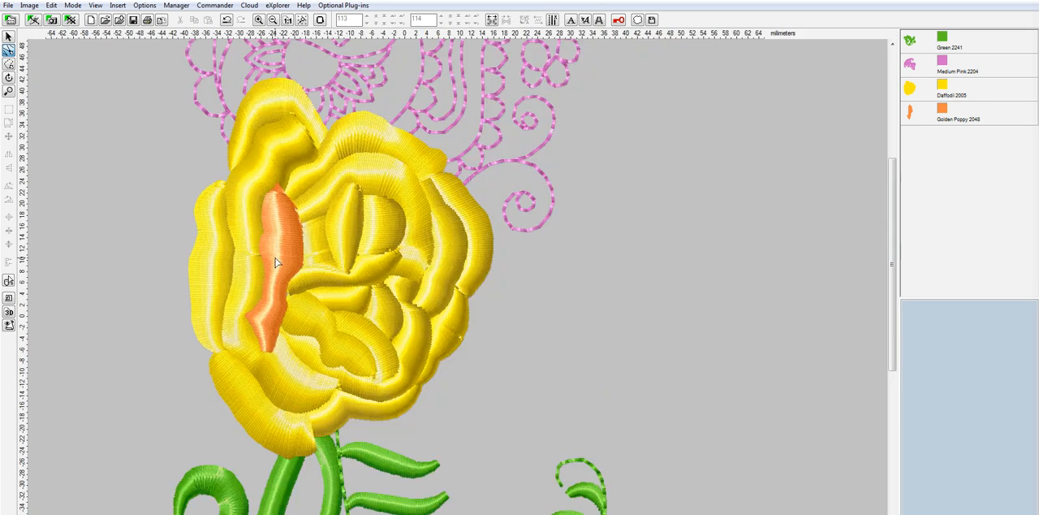
{"action": "scroll", "coordinate": [217, 256], "scroll_direction": "down", "scroll_amount": 1}
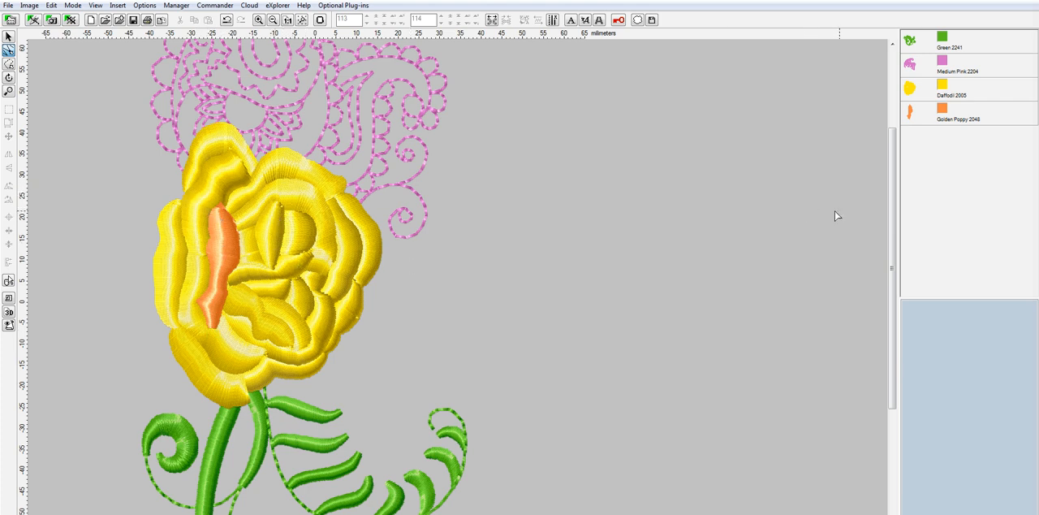
{"action": "left_click_drag", "start_coordinate": [891, 220], "coordinate": [882, 143]}
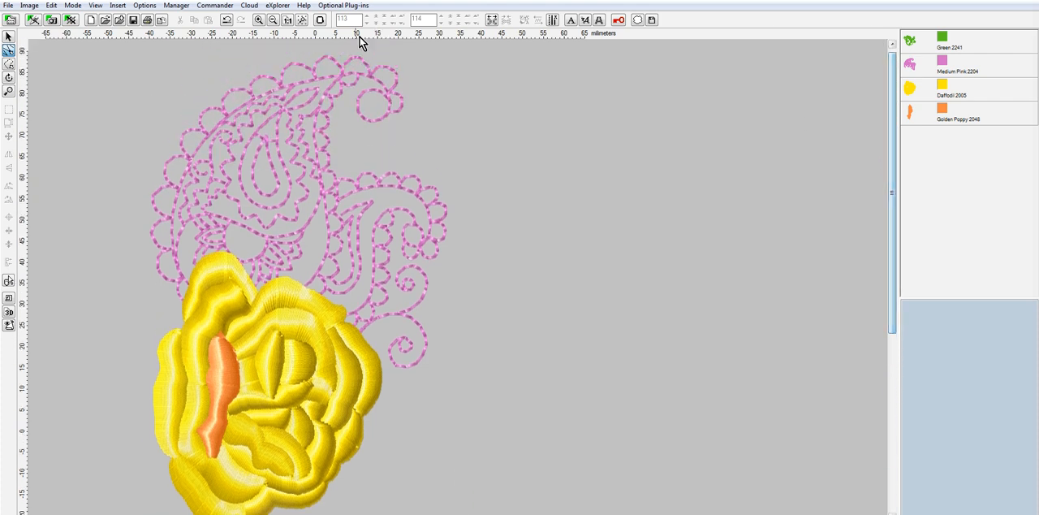
{"action": "scroll", "coordinate": [650, 197], "scroll_direction": "down", "scroll_amount": 1}
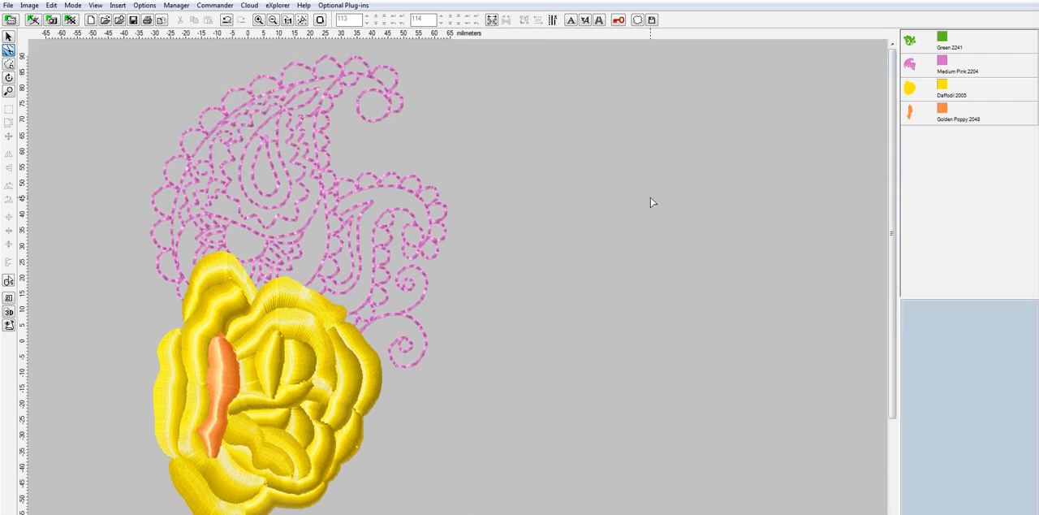